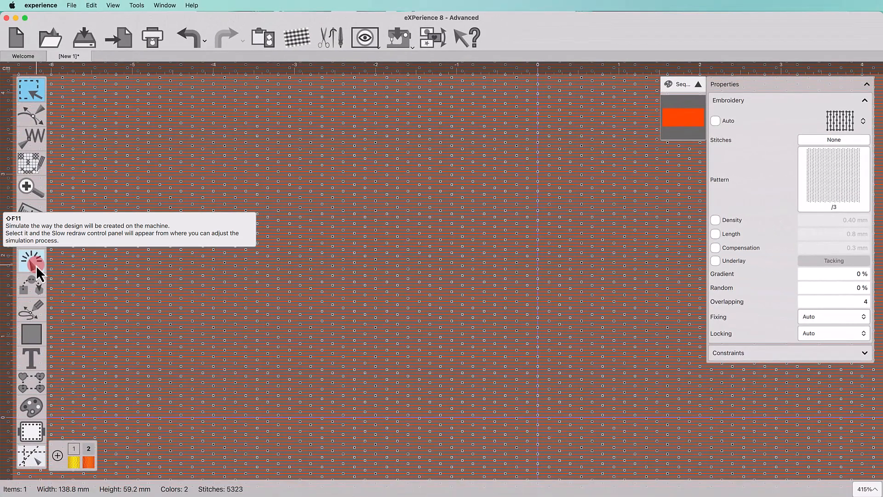
Simulate the stitch-out of the orange rectangle from its first stitch to the end.
click(33, 263)
mouse_move(27, 434)
mouse_down()
mouse_move(424, 427)
mouse_move(860, 434)
mouse_up()
scroll(554, 298, up, 2)
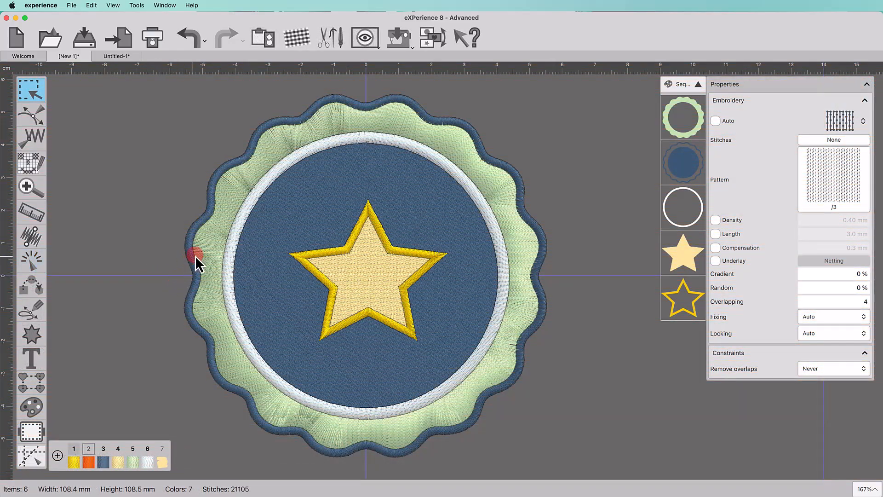
Change the green scalloped ring's stitch type to the parallel-row fill with the /3 pattern.
click(211, 253)
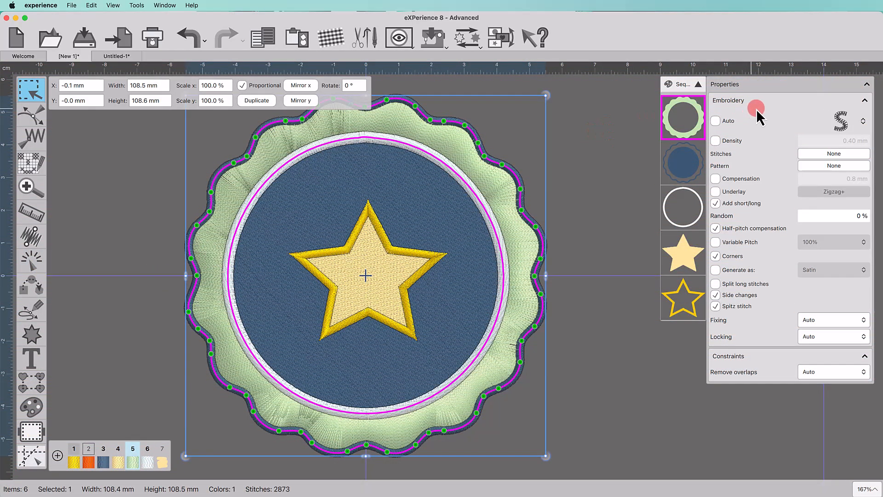
click(832, 124)
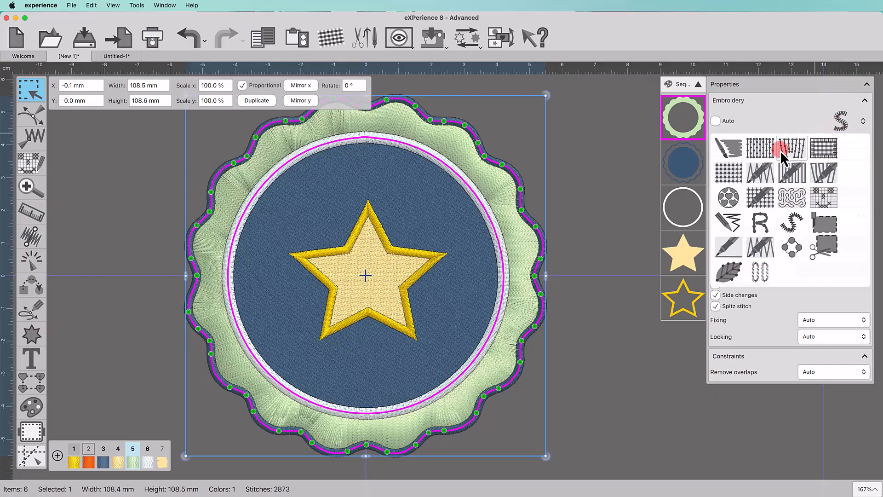
click(761, 151)
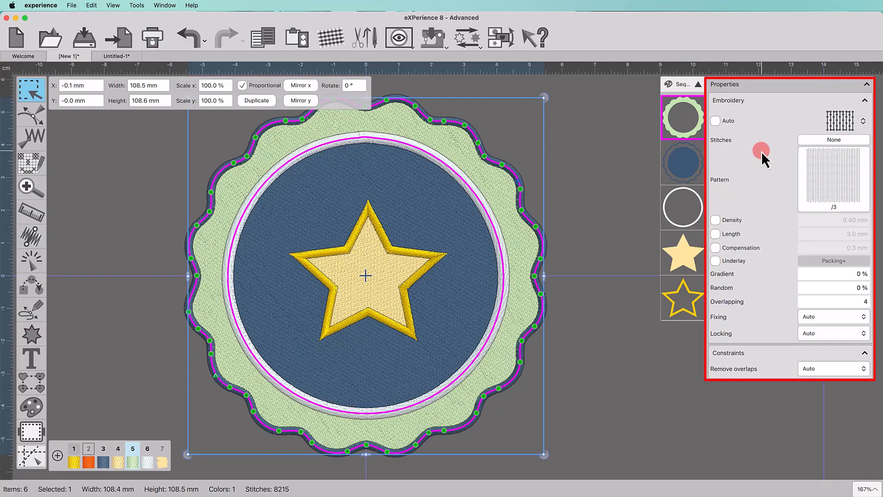
Set a nearly horizontal stitch direction on the green scalloped ring.
click(39, 242)
drag(202, 244, 280, 252)
click(259, 250)
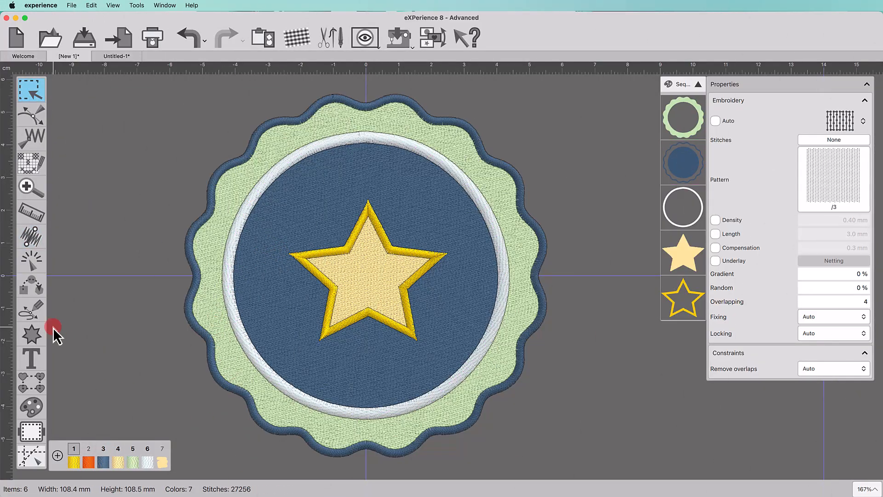
Draw two small five-pointed stars beside the large star's upper point, giving each a horizontal stitch direction.
click(32, 335)
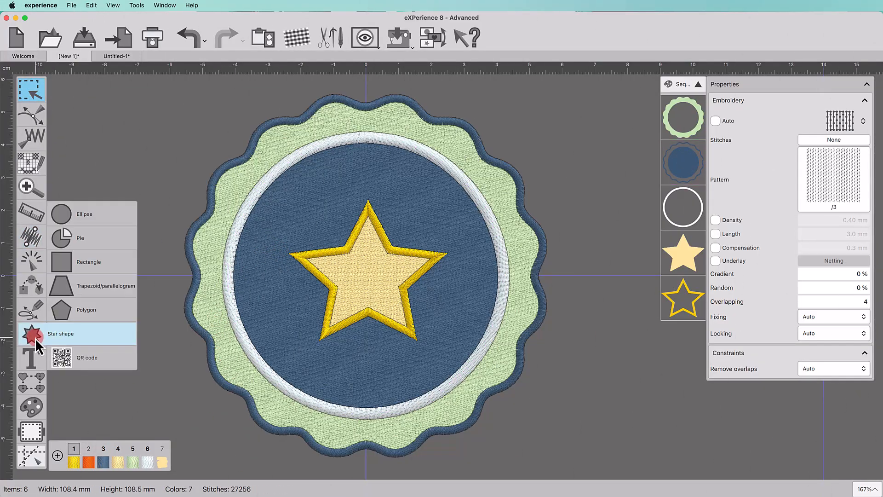
click(87, 335)
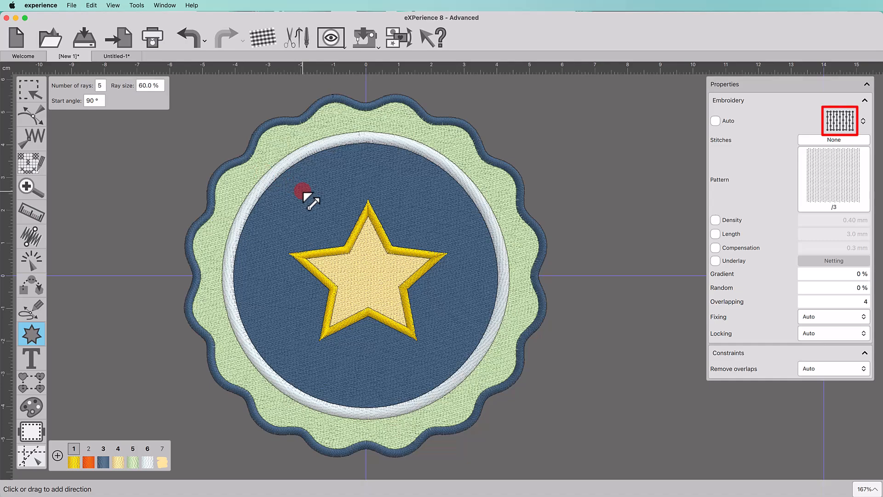
drag(280, 213, 320, 213)
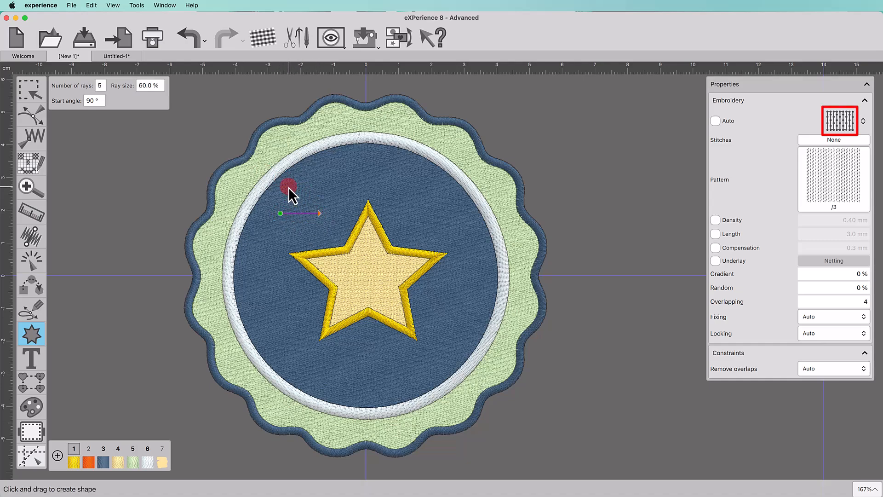
drag(288, 187, 339, 232)
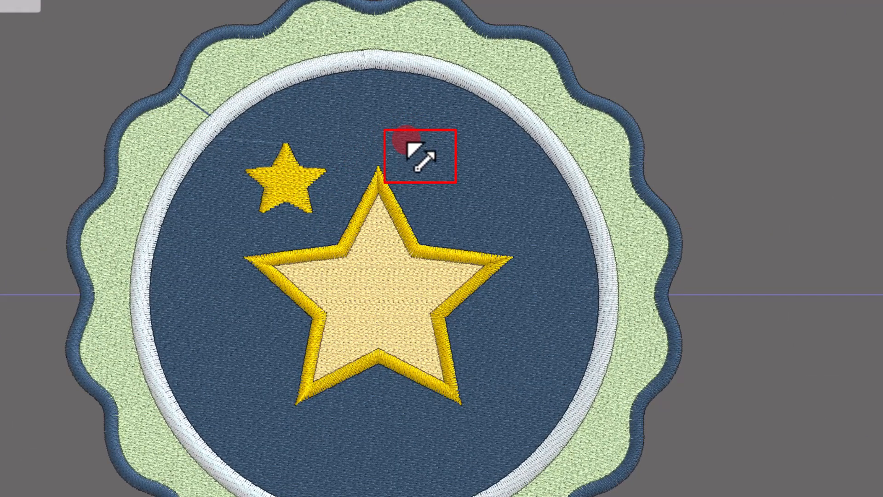
drag(407, 140, 480, 139)
drag(405, 106, 516, 212)
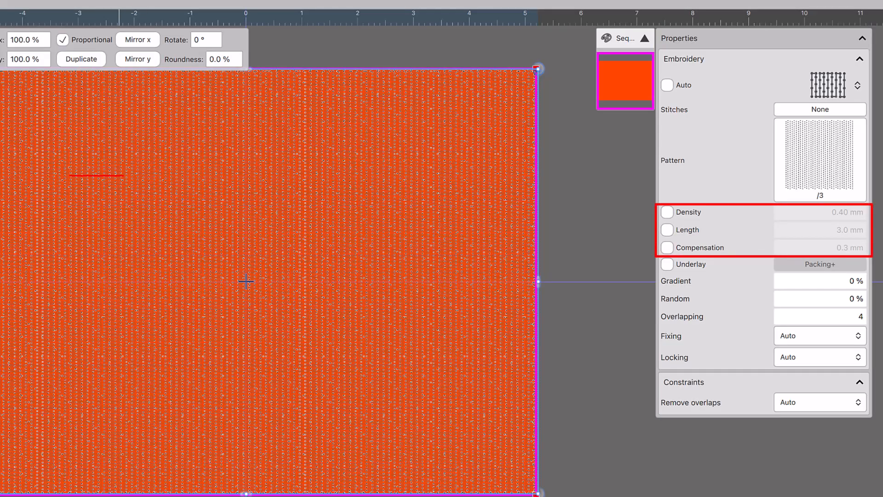
Set the fabric's embroidery category to Ultra Light, keeping the None Ultra Light fabric.
click(300, 23)
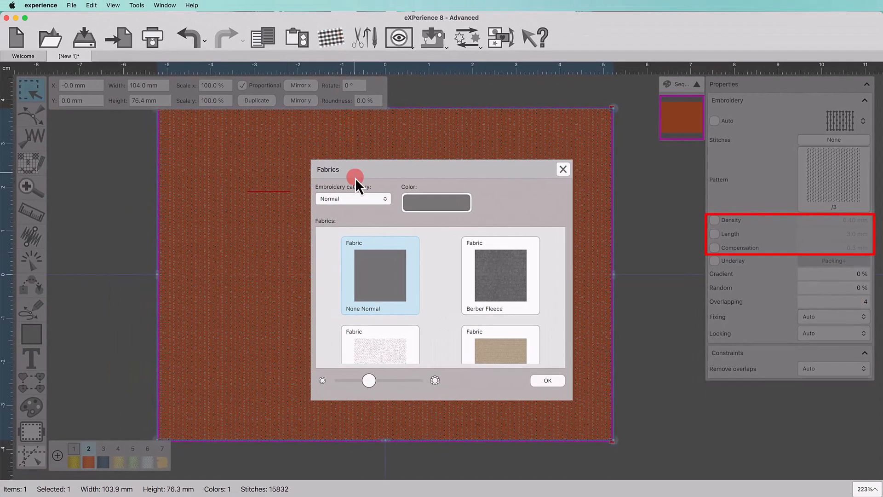
click(363, 199)
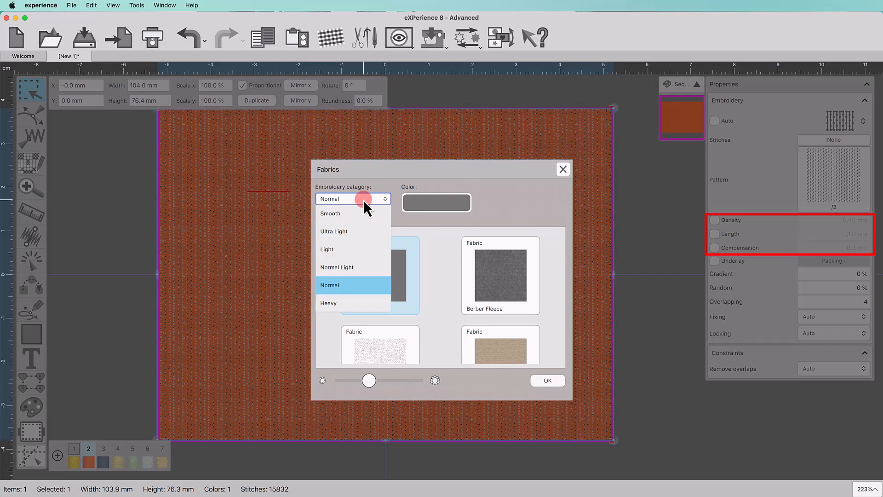
click(363, 230)
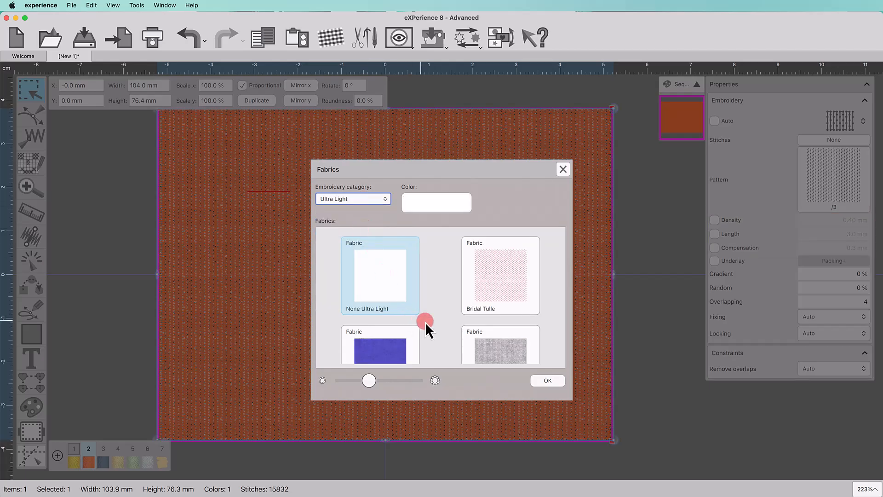
click(545, 383)
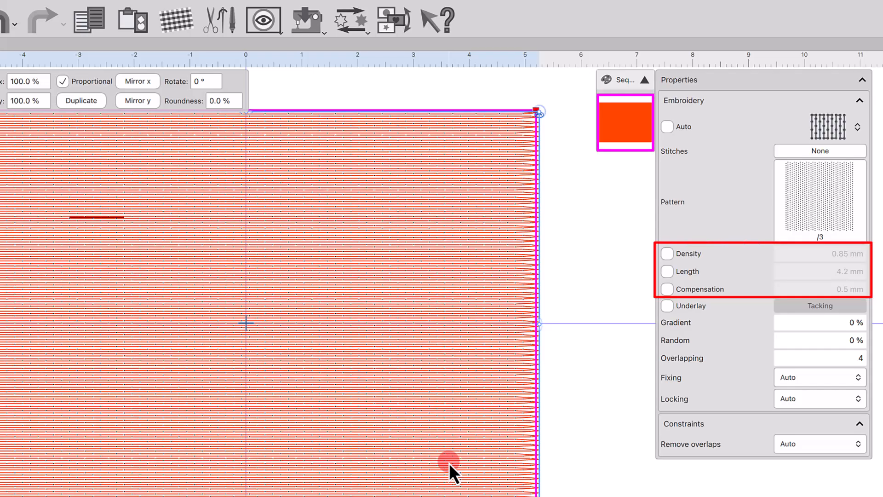
click(269, 325)
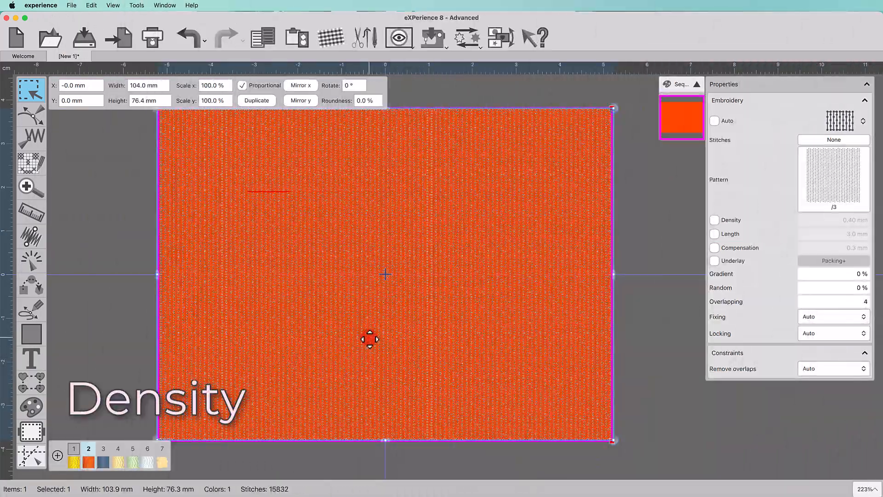
Override the orange rectangle's stitch density, trying 0.20 mm first and finishing with 1.00 mm.
scroll(370, 339, up, 3)
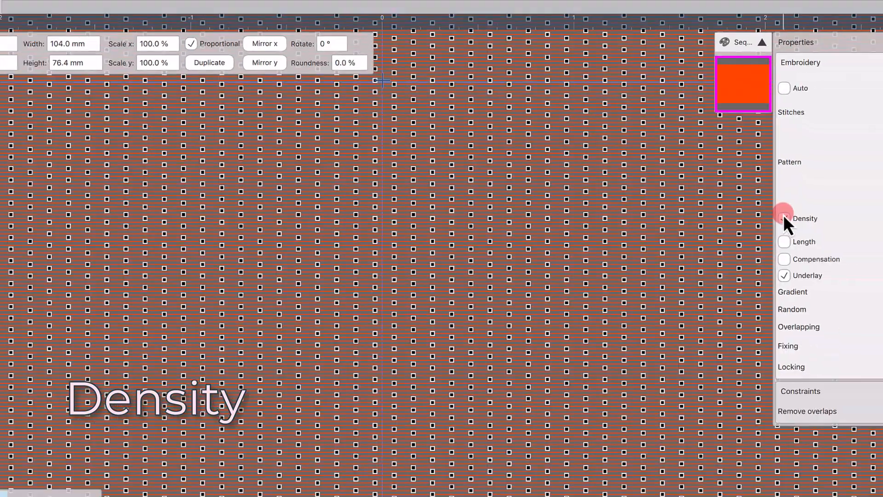
click(714, 224)
text(0.2)
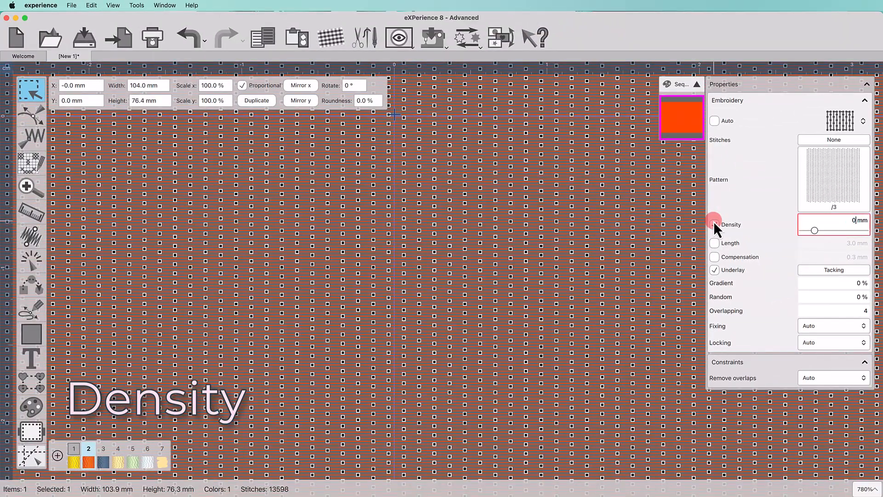
key(Return)
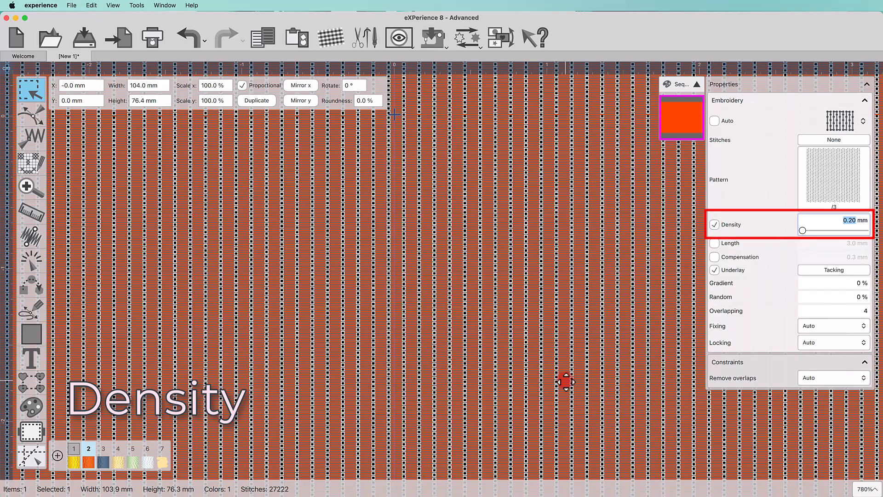
key(Return)
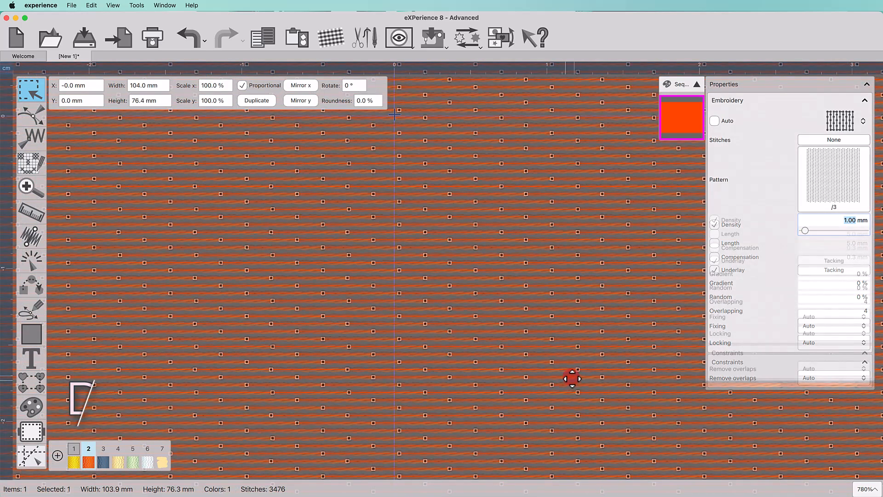
key(Tab)
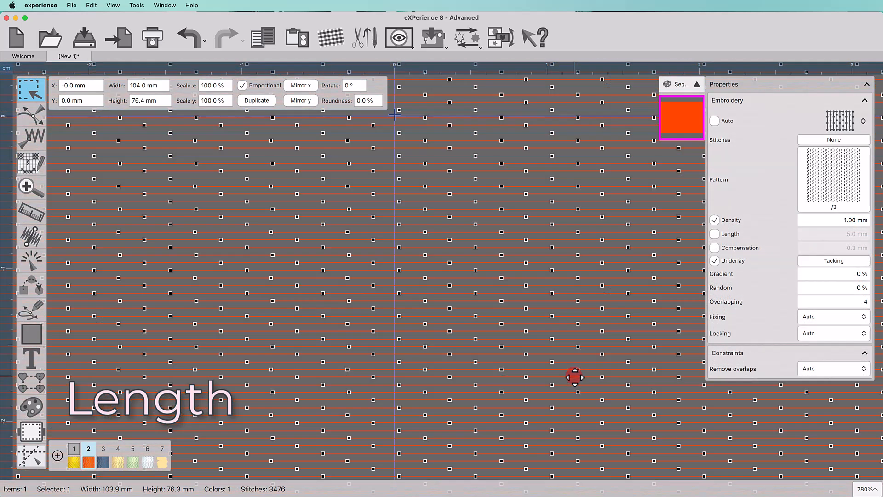
Override the orange rectangle's stitch length, trying 3 mm first and finishing with 10 mm.
click(714, 234)
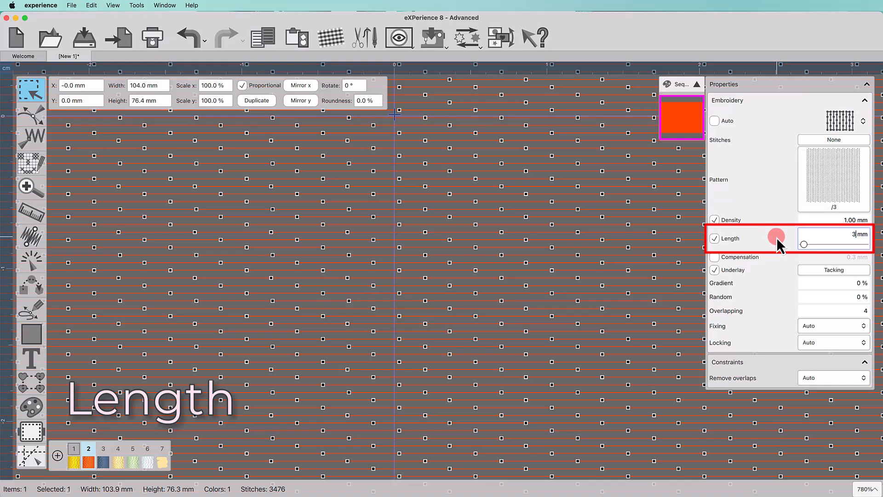
key(Return)
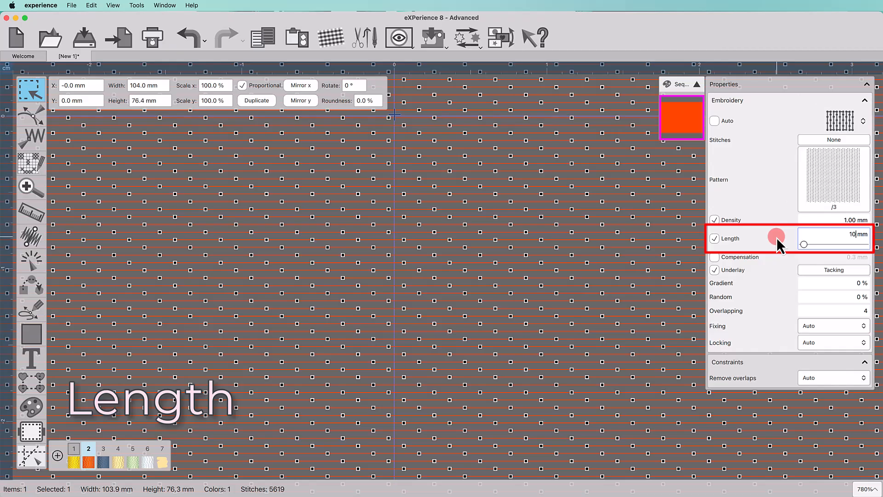
key(Return)
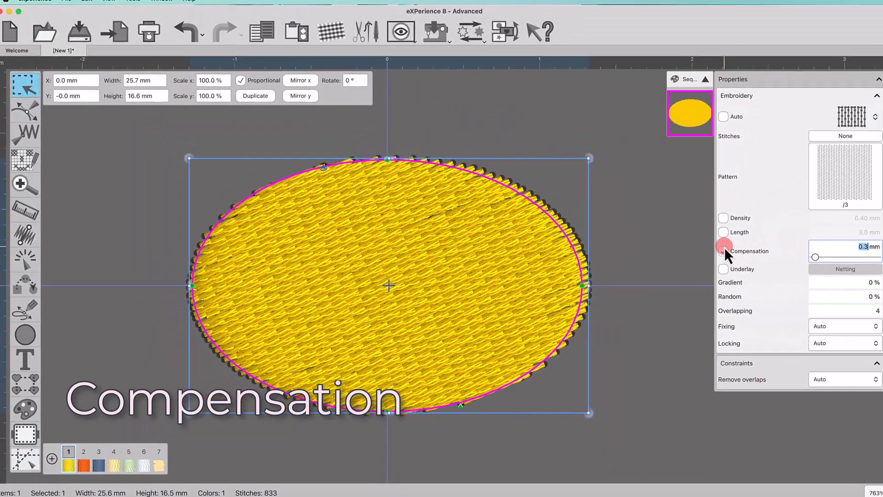
Override the yellow ellipse's compensation, trying 0.1 mm first and finishing with 0.8 mm.
click(782, 255)
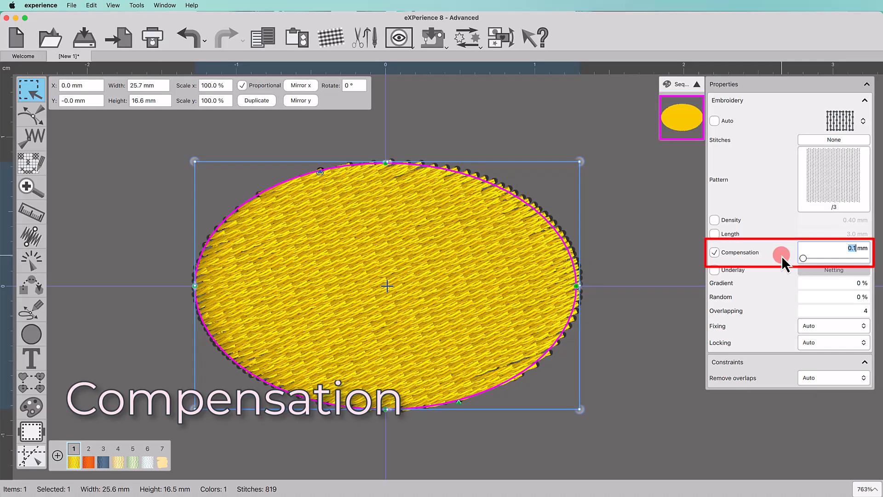
text(0.8)
key(Return)
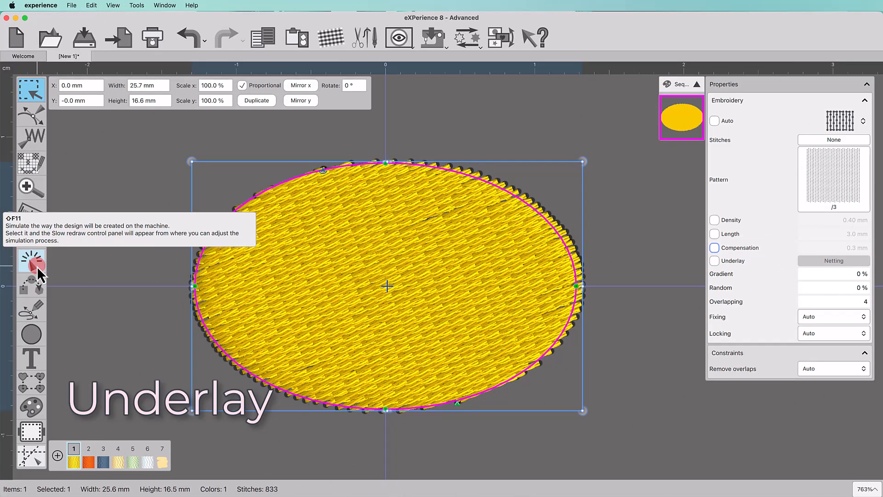
Simulate the yellow ellipse's stitch-out to examine its default underlay.
click(37, 266)
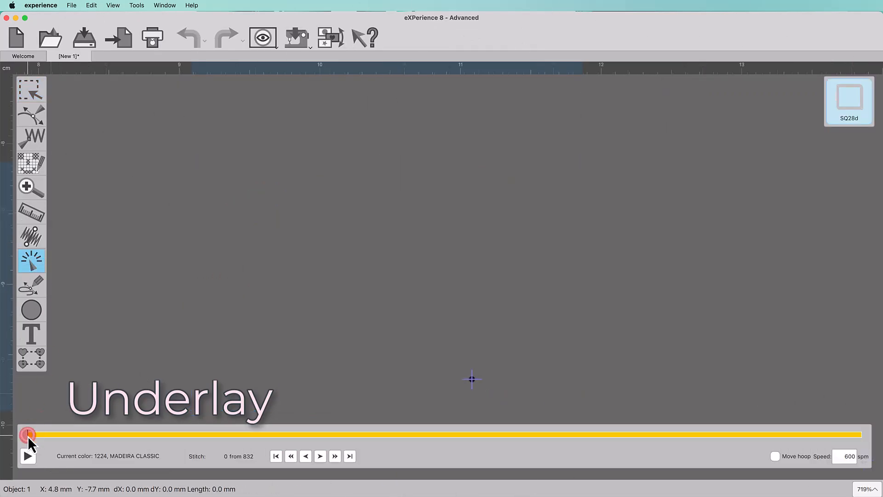
mouse_move(28, 434)
mouse_down()
mouse_move(176, 412)
mouse_move(187, 413)
mouse_move(191, 432)
mouse_move(219, 429)
mouse_move(244, 421)
mouse_move(322, 349)
mouse_up()
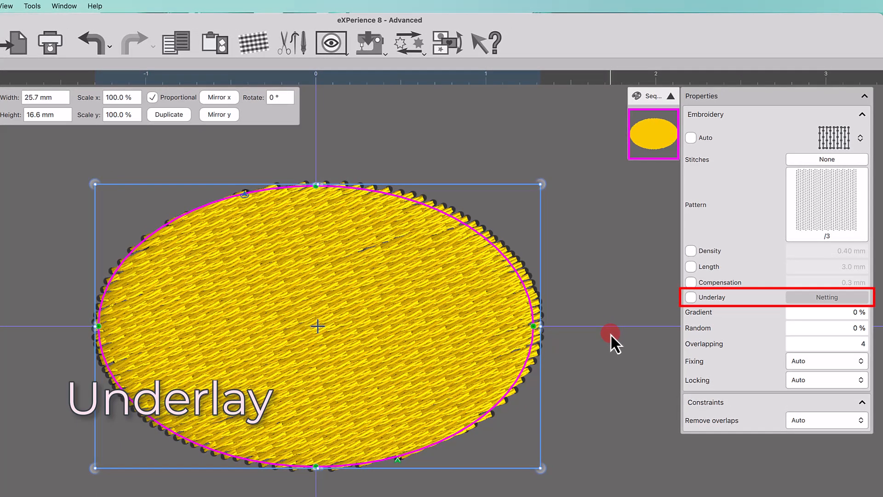
Override the ellipse's underlay with Tacking and simulate its stitch-out.
click(690, 298)
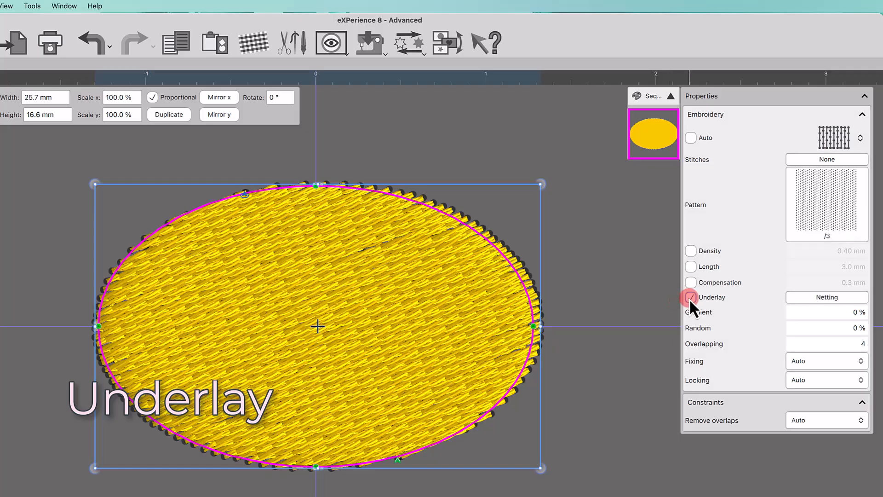
click(810, 297)
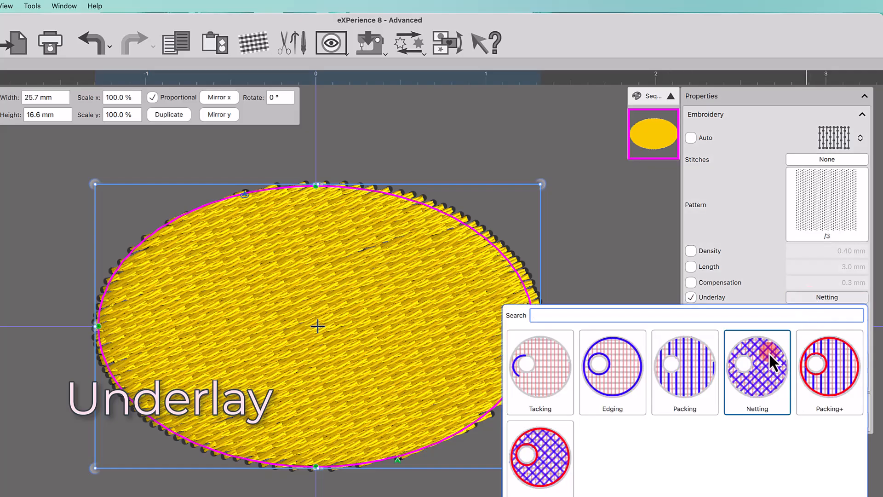
click(553, 389)
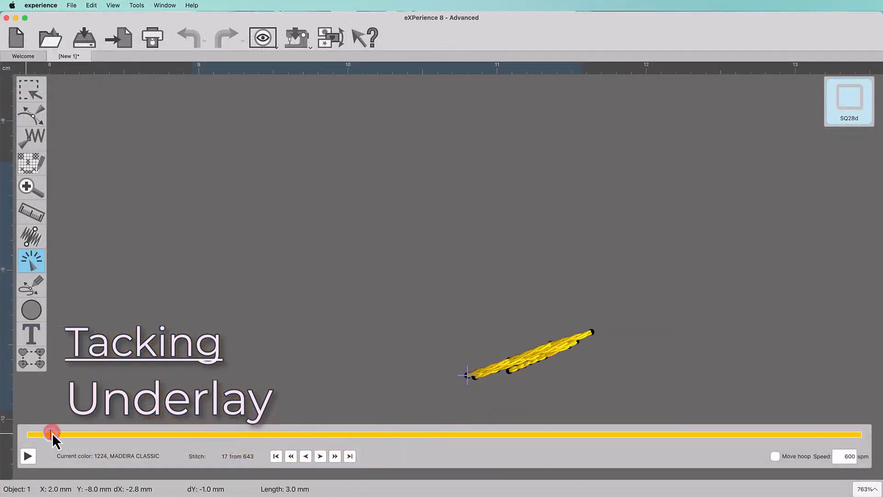
mouse_move(51, 432)
mouse_down()
mouse_move(175, 360)
mouse_move(248, 338)
mouse_move(335, 430)
mouse_move(857, 428)
mouse_up()
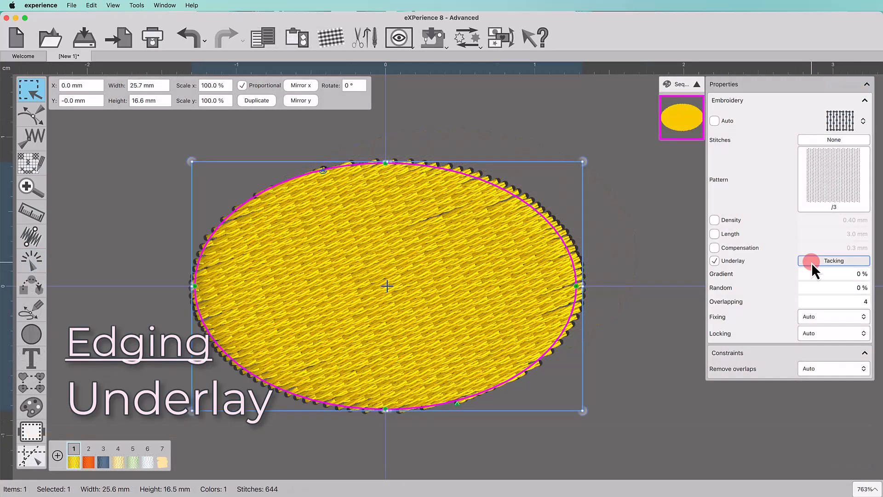
Change the ellipse's underlay to Edging and simulate its stitch-out.
click(812, 263)
click(670, 337)
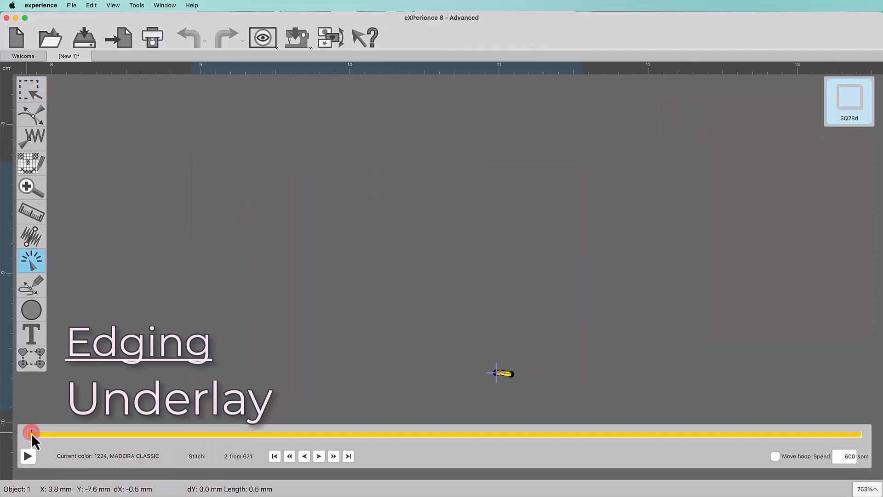
mouse_move(31, 434)
mouse_down()
mouse_move(100, 423)
mouse_move(161, 382)
mouse_move(235, 364)
mouse_up()
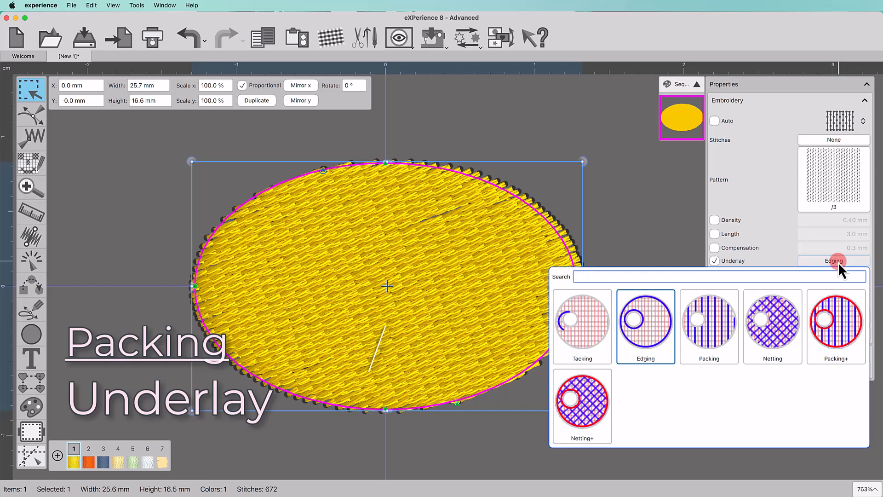
Change the ellipse's underlay to Packing and simulate its stitch-out.
click(710, 344)
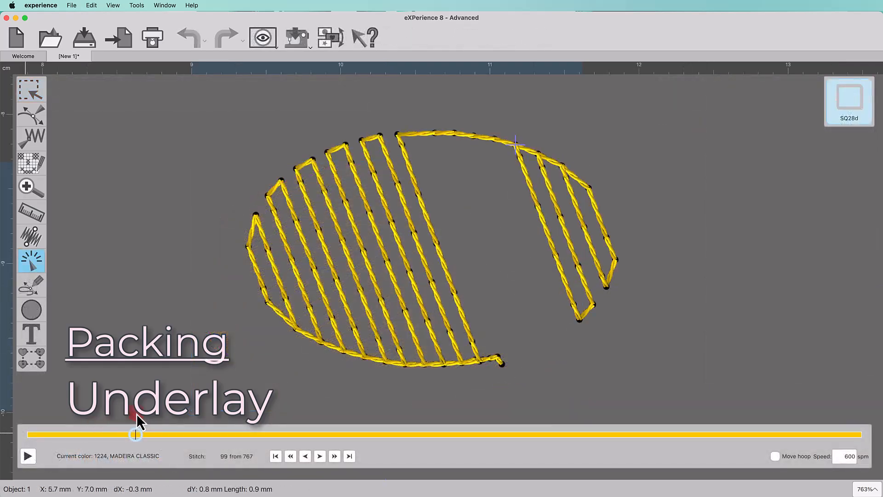
drag(136, 415, 394, 433)
click(33, 115)
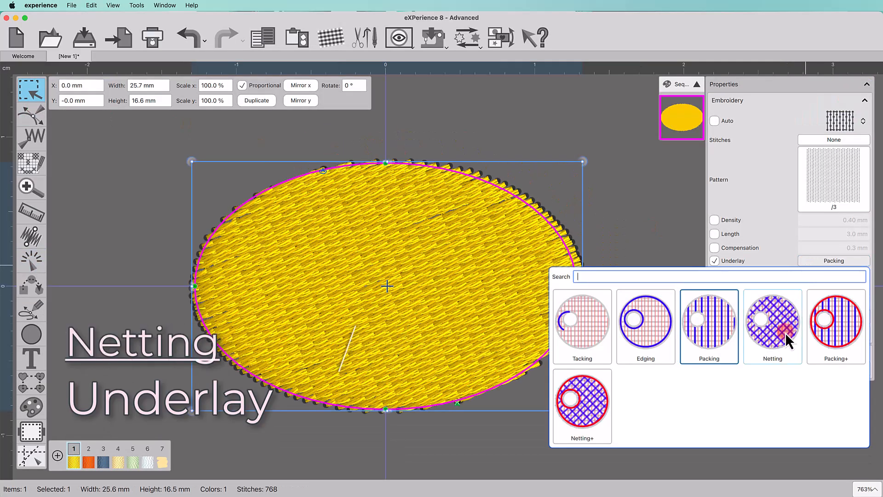
Change the yellow ellipse's underlay to Netting and simulate its stitch-out.
click(785, 334)
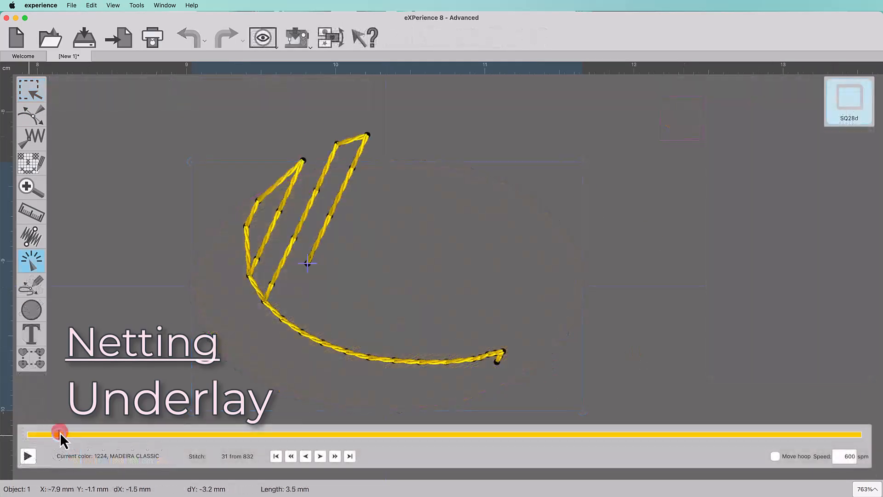
mouse_move(60, 433)
mouse_down()
mouse_move(167, 421)
mouse_move(233, 437)
mouse_move(383, 356)
mouse_up()
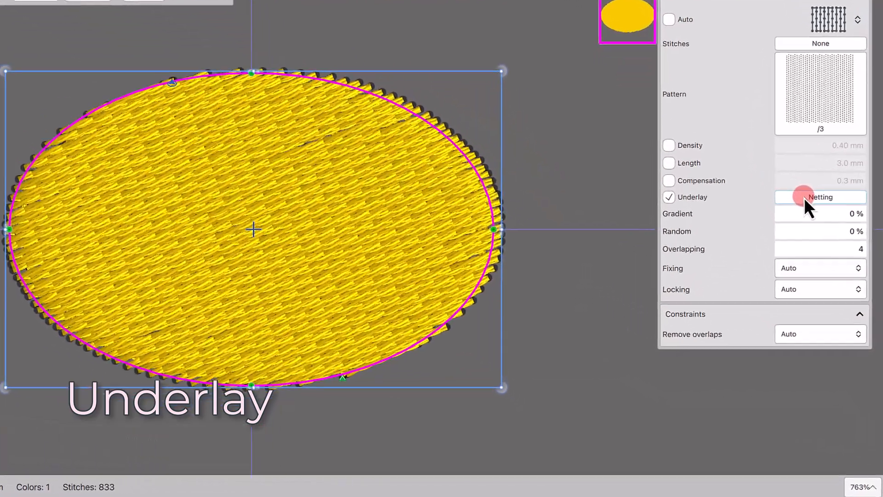
click(822, 256)
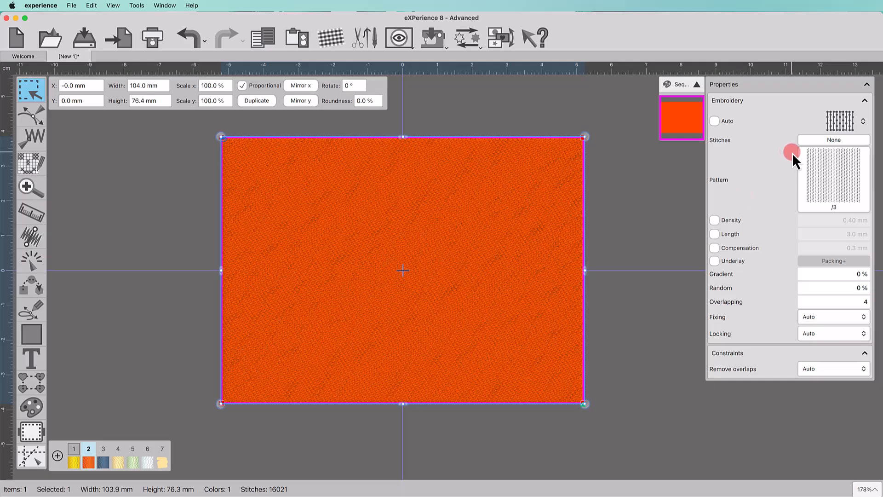
Apply decorative stitch 131 to the orange rectangle's parallel-row fill.
click(823, 139)
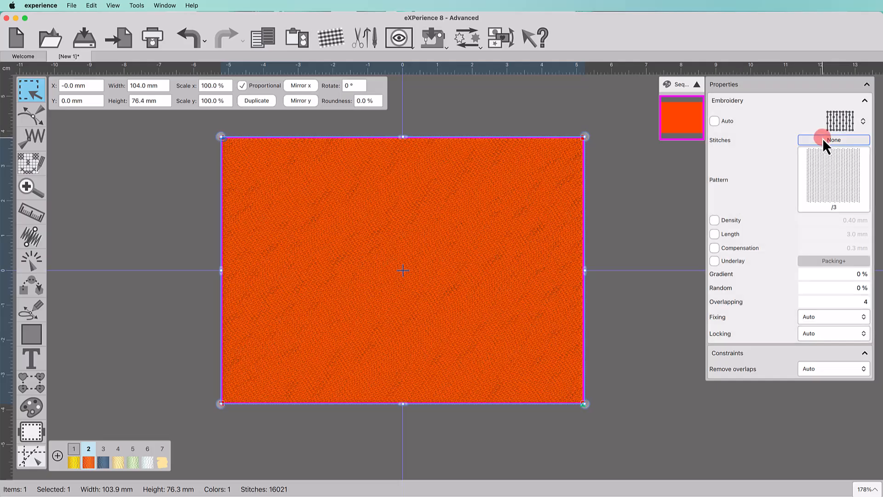
click(823, 139)
scroll(759, 230, down, 3)
scroll(759, 230, down, 20)
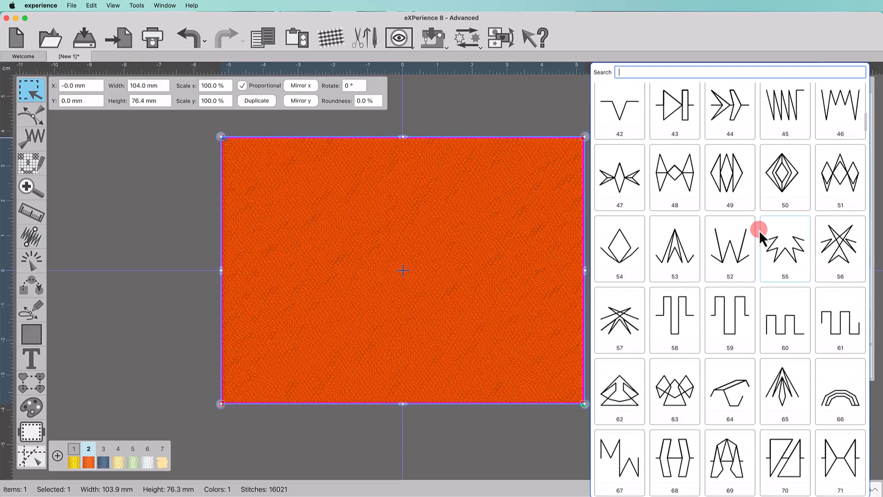
scroll(759, 230, down, 3)
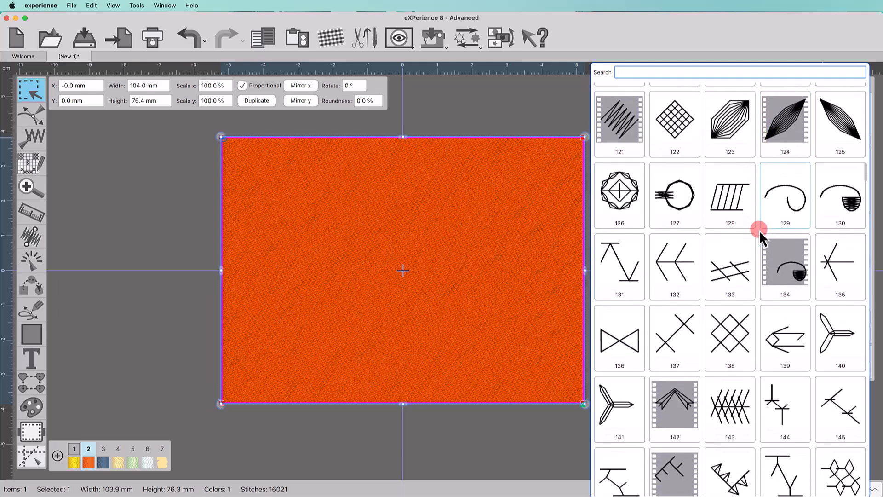
click(622, 242)
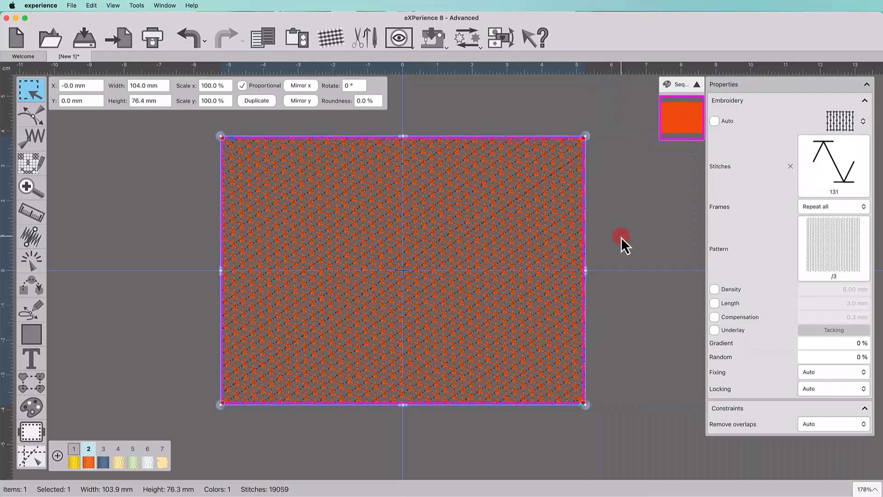
Change the orange rectangle's decorative stitch to 113.
click(824, 163)
scroll(744, 195, up, 5)
scroll(743, 195, up, 8)
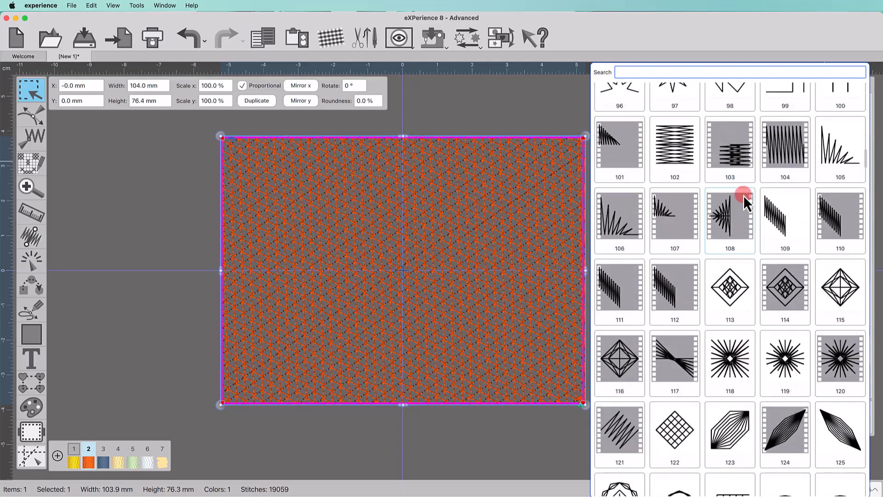
click(740, 358)
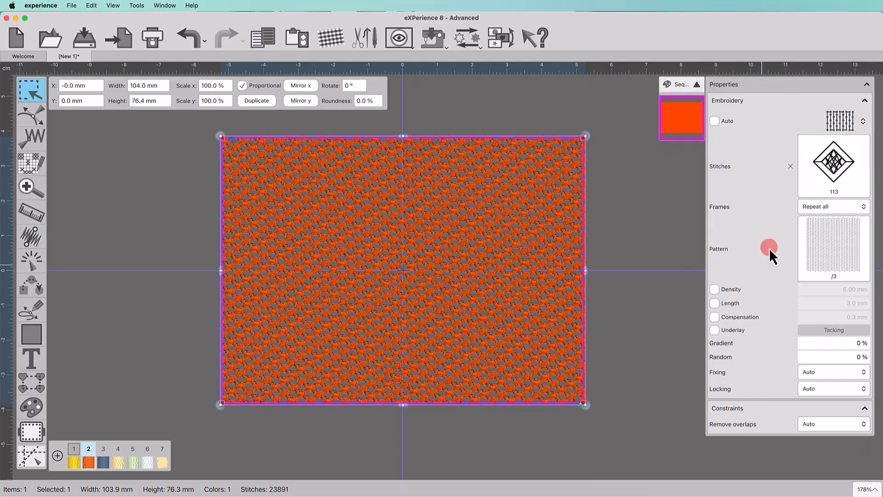
Replace the rectangle's decorative stitch with 79.
click(822, 173)
scroll(725, 217, up, 15)
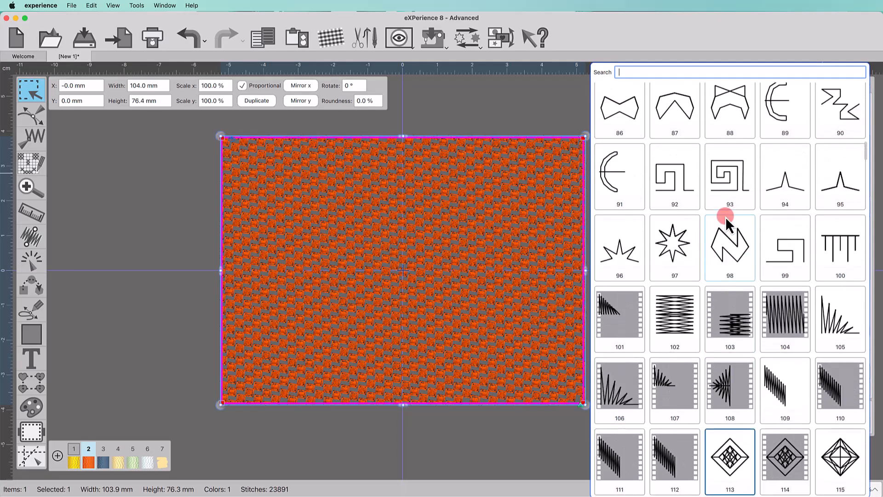
click(765, 249)
Apply decorative stitch 09 to the rectangle and clear the stitch selection again.
click(821, 174)
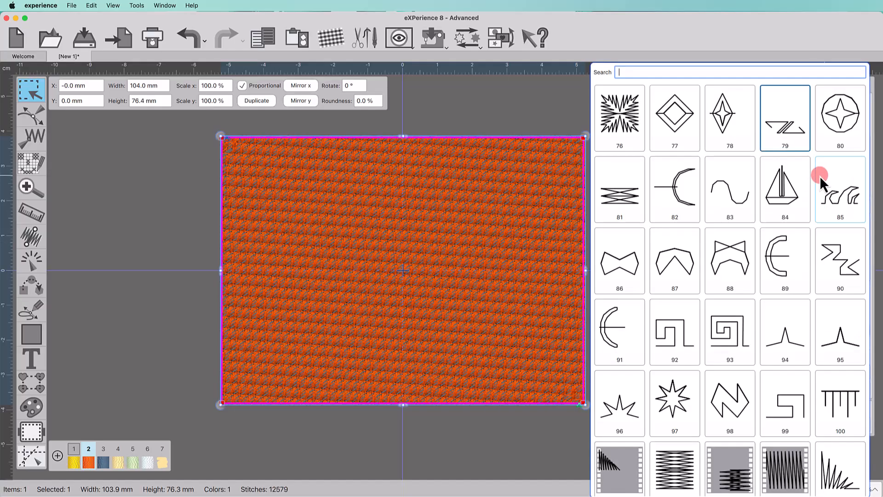
scroll(764, 180, up, 20)
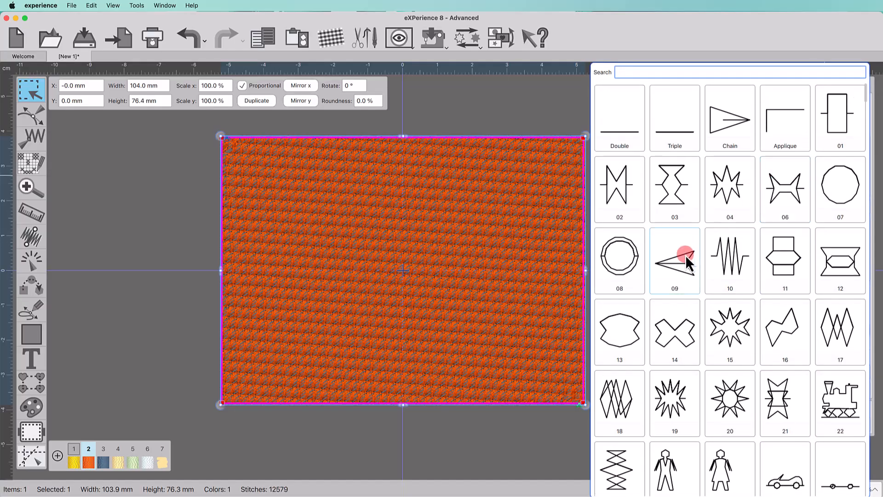
click(682, 265)
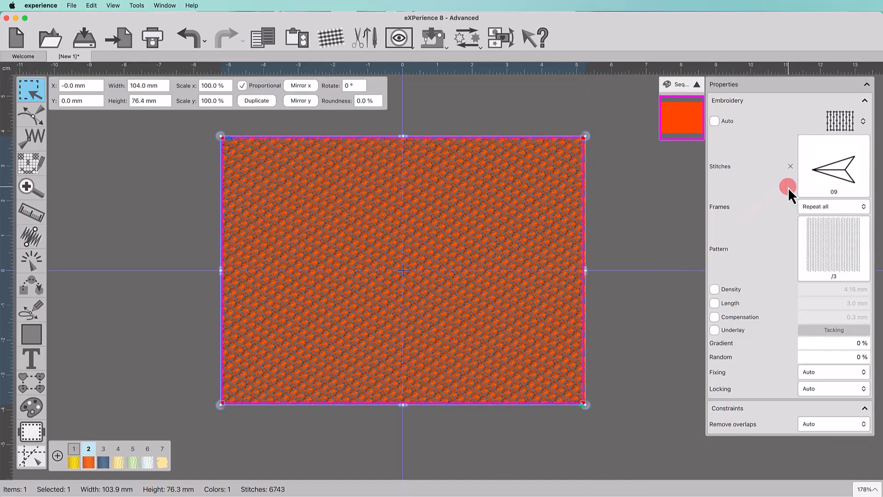
click(790, 168)
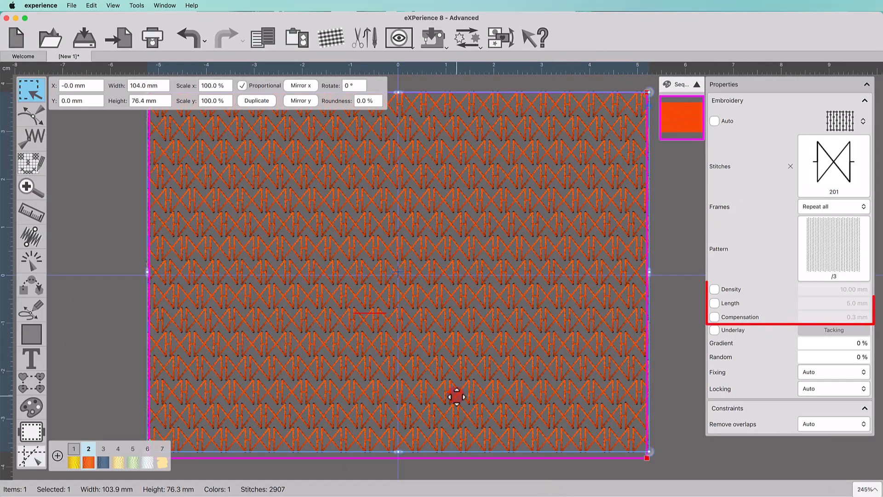
Override the density of the rectangle's stitch 201 fill with 15 mm and turn the override off again.
scroll(436, 351, up, 5)
scroll(435, 351, down, 1)
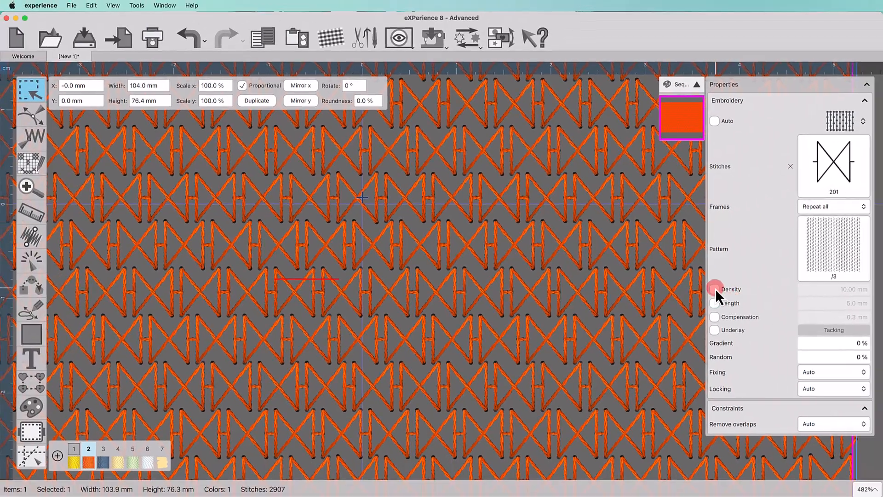
click(716, 289)
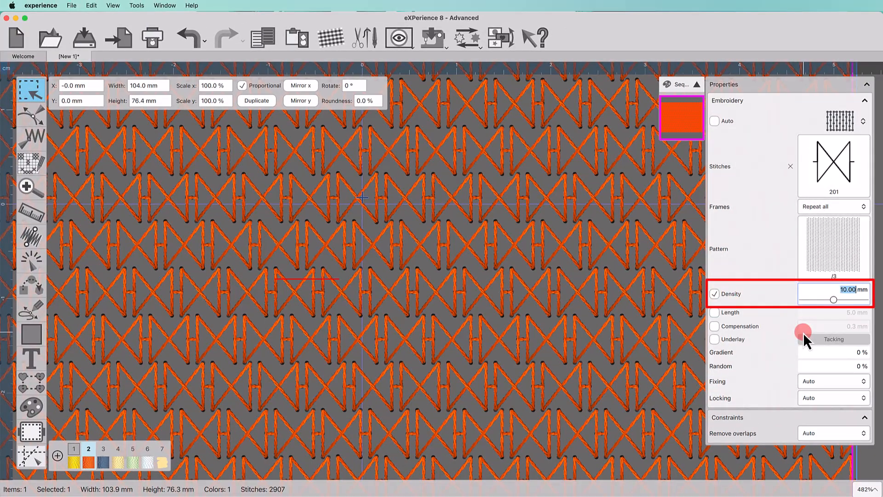
text(15)
key(Return)
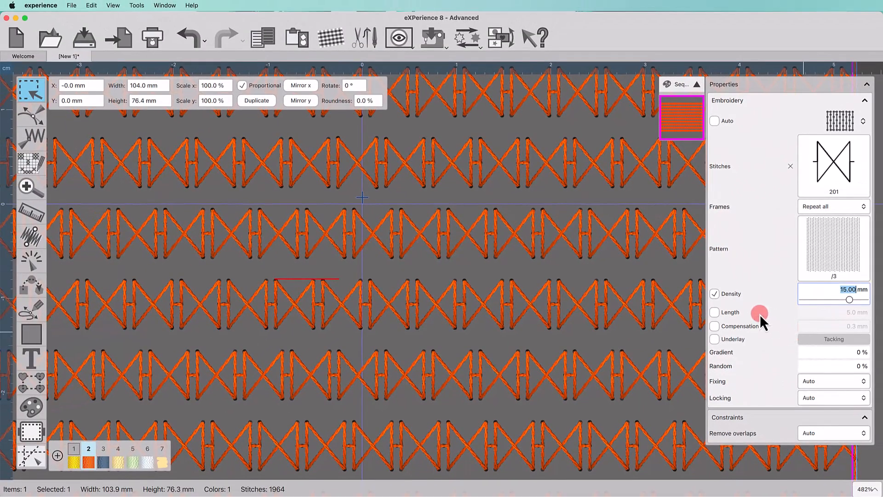
click(835, 314)
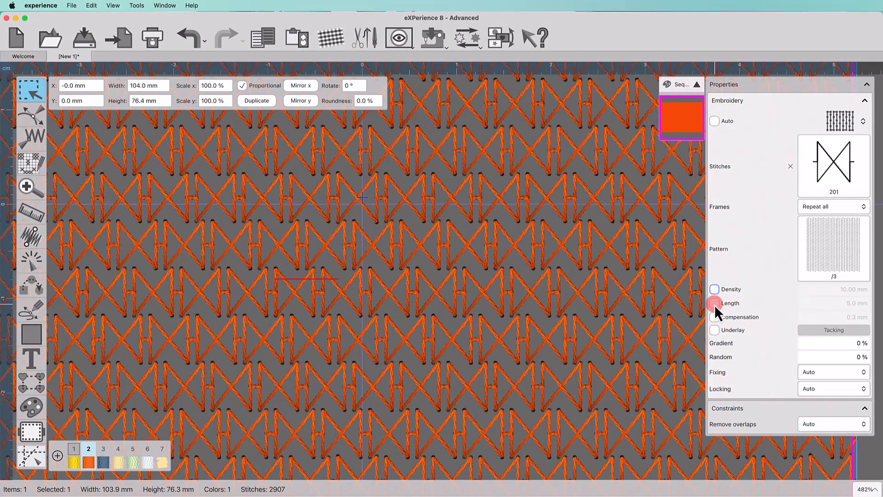
Override the rectangle's stitch length with 9 mm and increase it to 10 mm.
click(715, 303)
text(9)
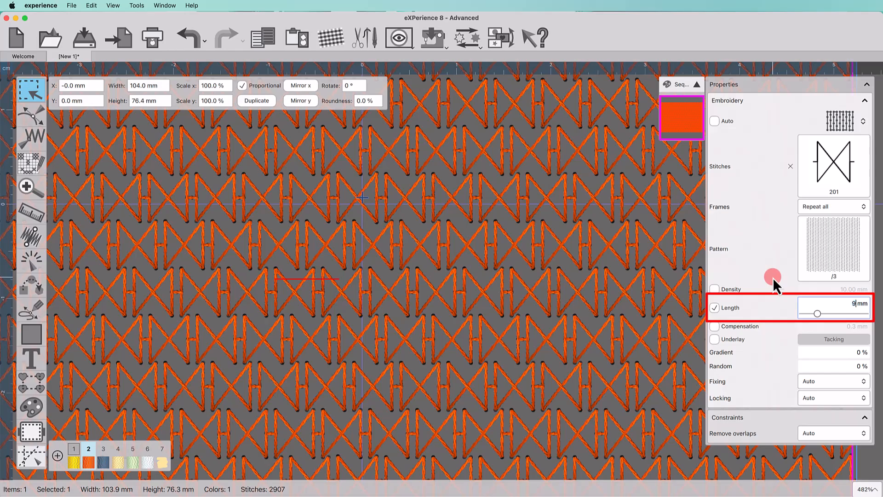
key(Return)
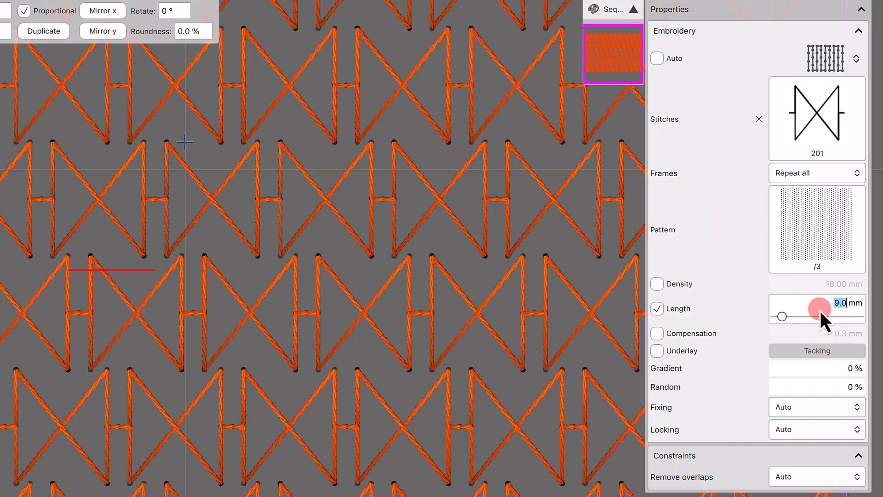
text(10)
key(Return)
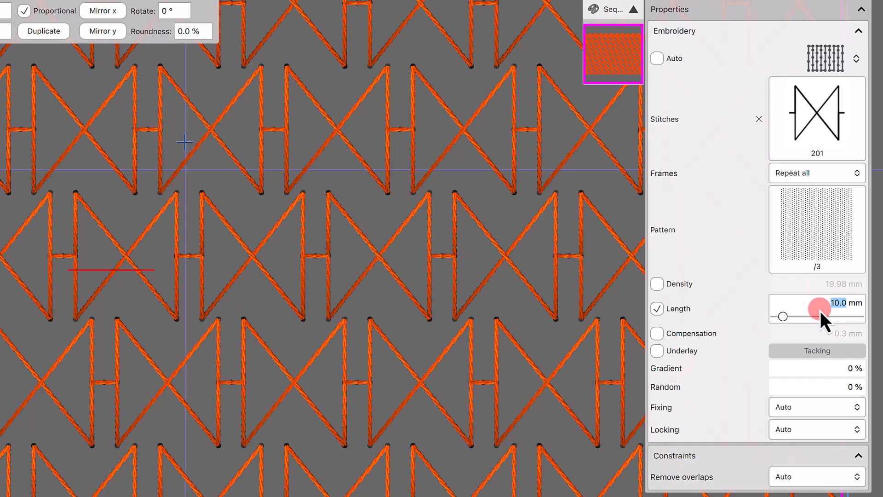
Reduce the rectangle's stitch length to 5 mm and on through 4 and 3 mm to 2 mm.
text(5)
key(Return)
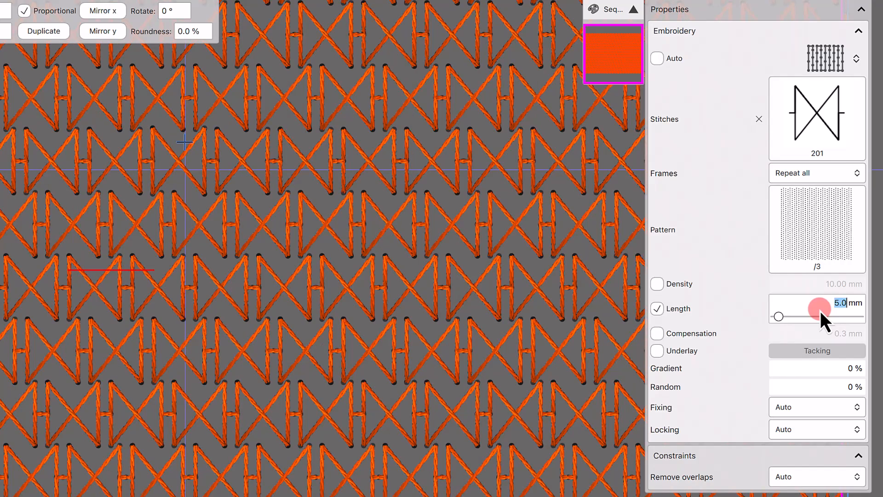
text(4)
key(Return)
text(3)
key(Return)
text(2)
key(Return)
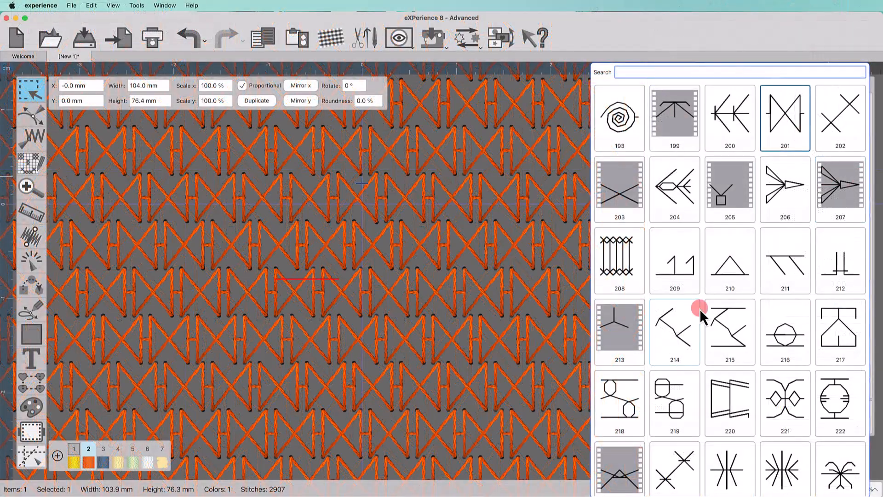
Change the rectangle's decorative stitch to the multi-frame stitch 101.
scroll(699, 308, down, 10)
scroll(700, 309, up, 20)
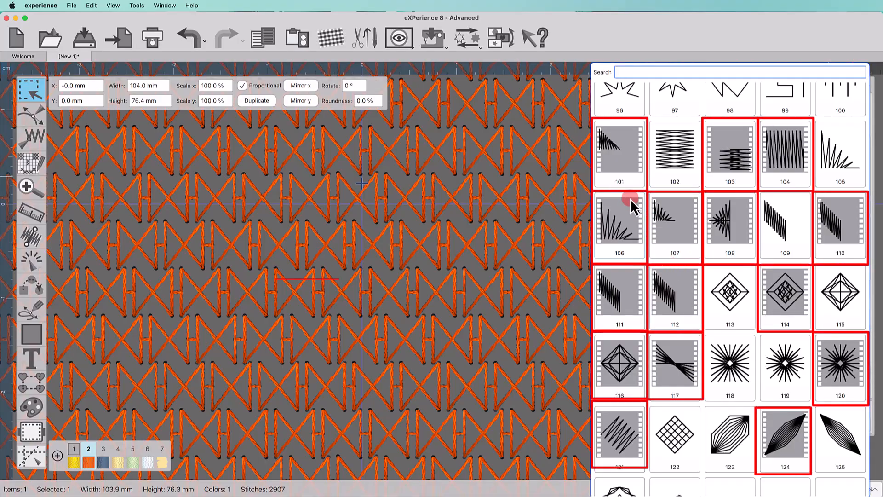
click(614, 160)
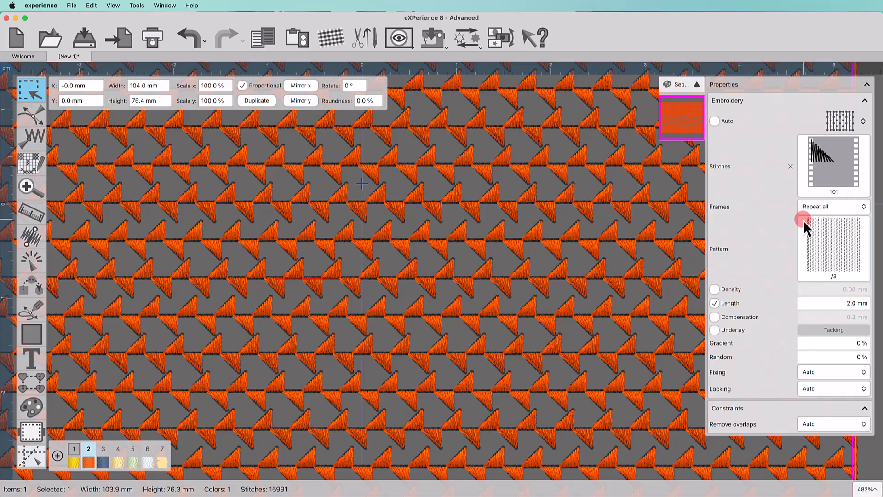
Try the Repeat middle, Random and One per line frame modes in turn on the rectangle's stitch 101.
click(816, 207)
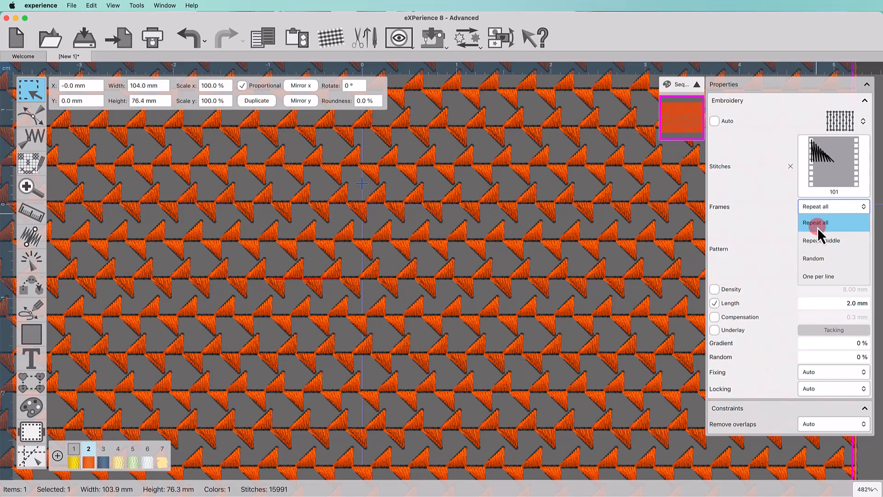
click(821, 240)
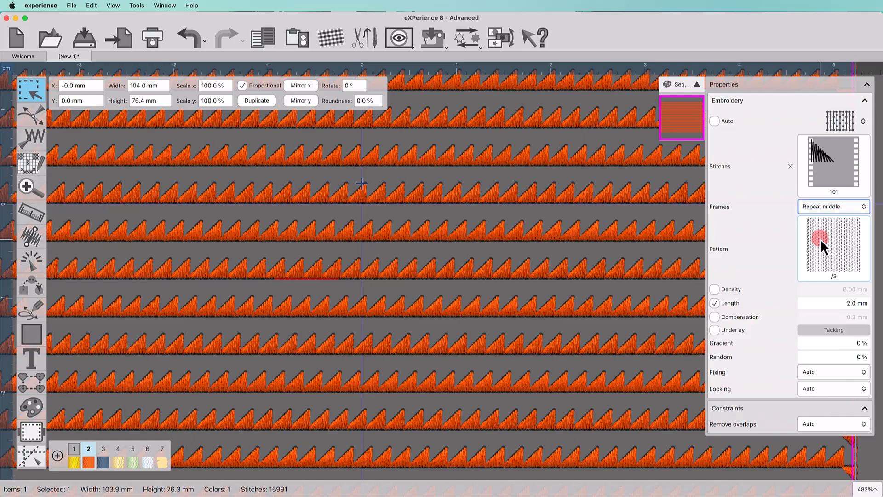
click(817, 205)
click(817, 205)
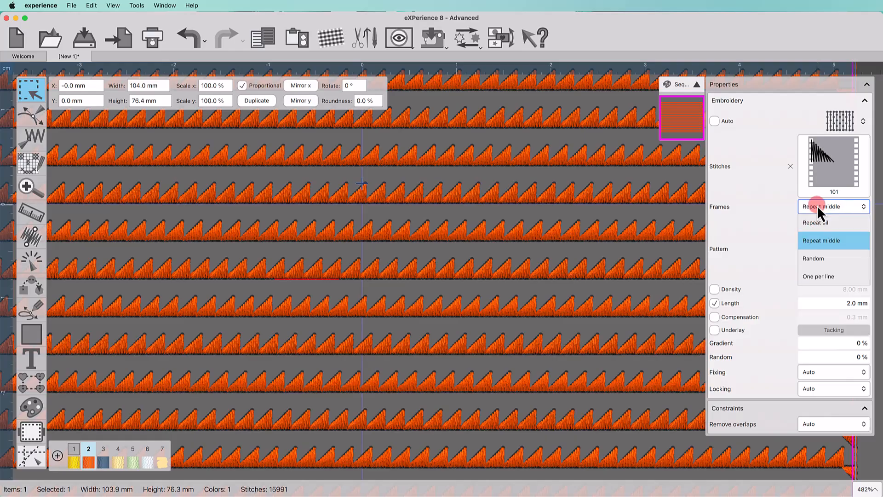
click(824, 261)
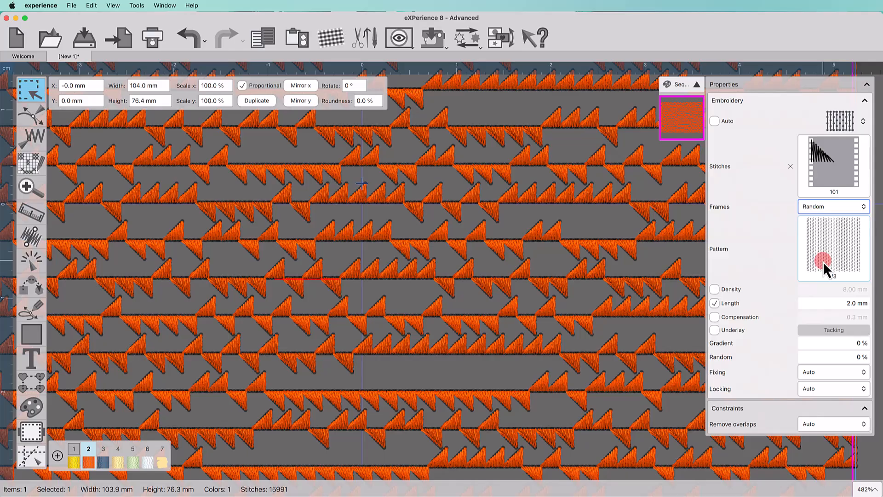
click(814, 208)
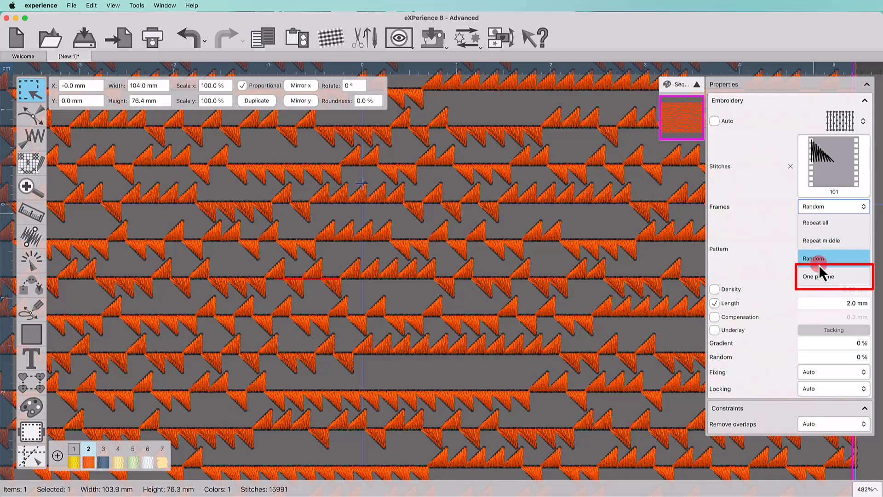
click(820, 276)
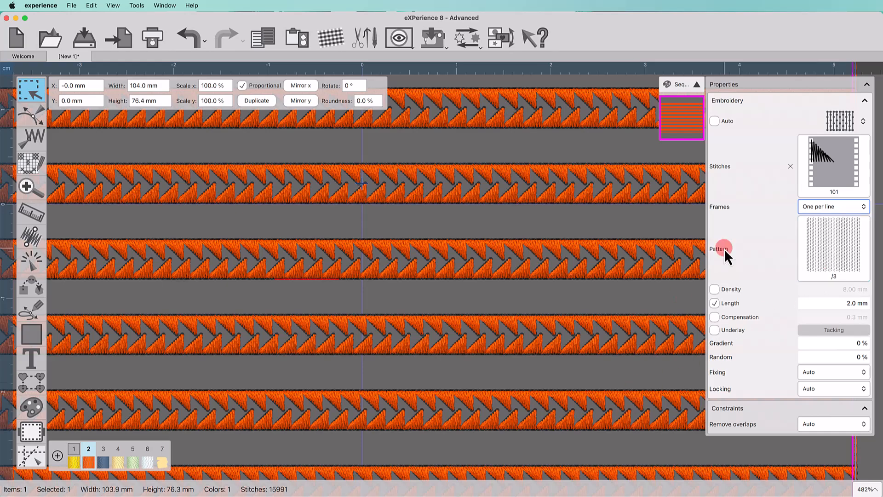
Reset the rectangle's Step settings to defaults and set its fill pattern to /4.
right_click(832, 120)
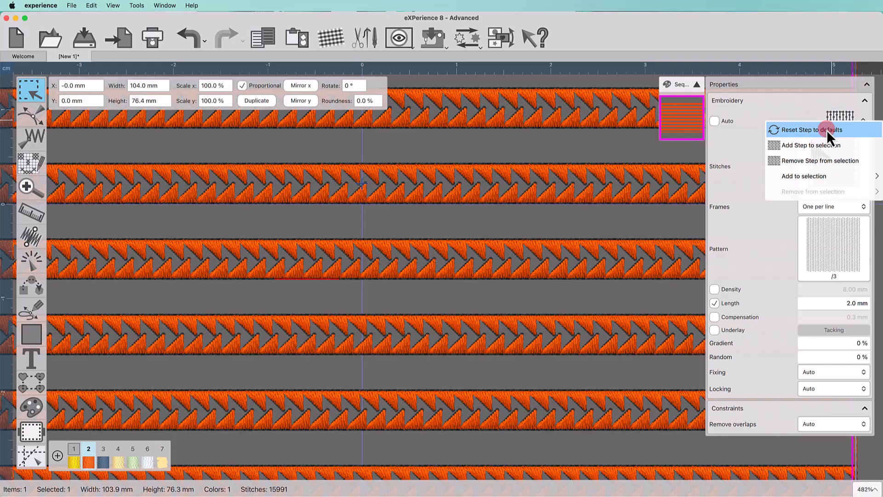
click(827, 130)
click(809, 186)
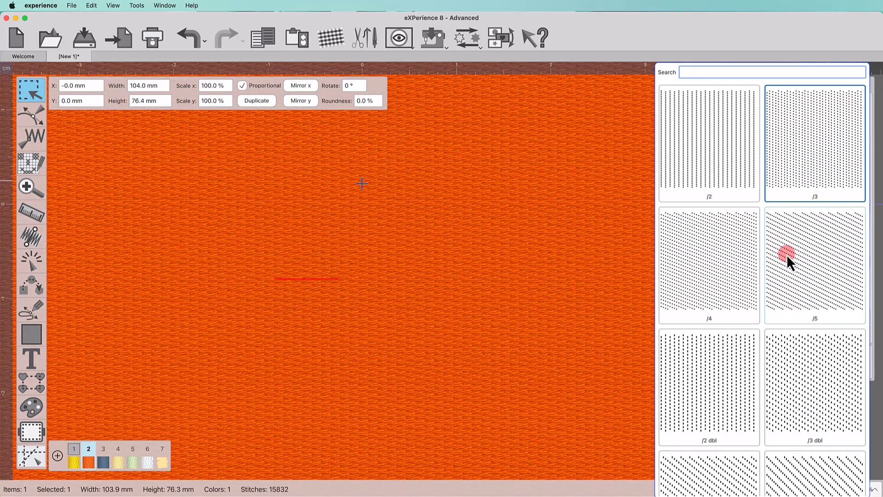
click(726, 267)
Change the rectangle's fill pattern to ZigZag.
click(820, 188)
scroll(789, 349, down, 5)
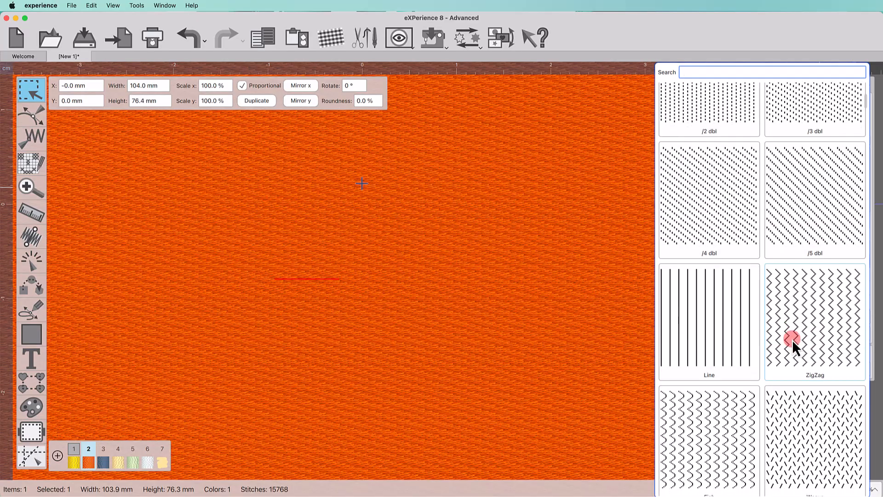
click(789, 339)
Change the rectangle's fill pattern to sea waves and turn off the realistic stitch view.
click(819, 186)
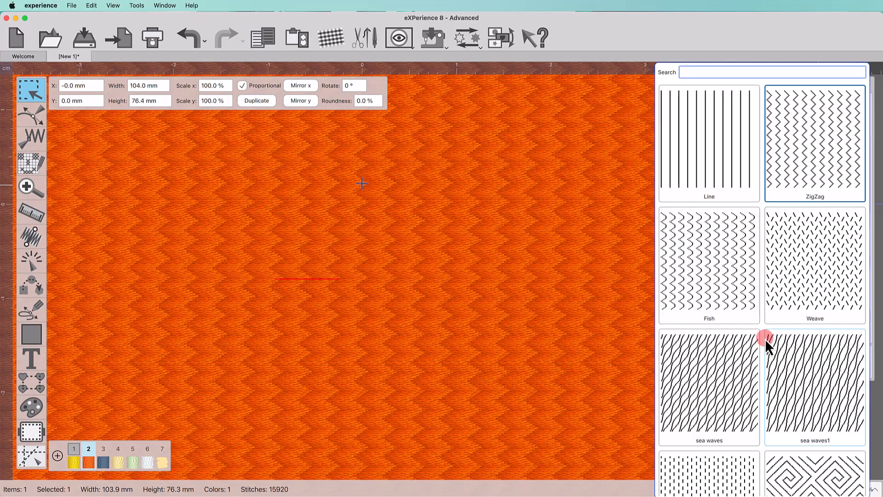
click(713, 393)
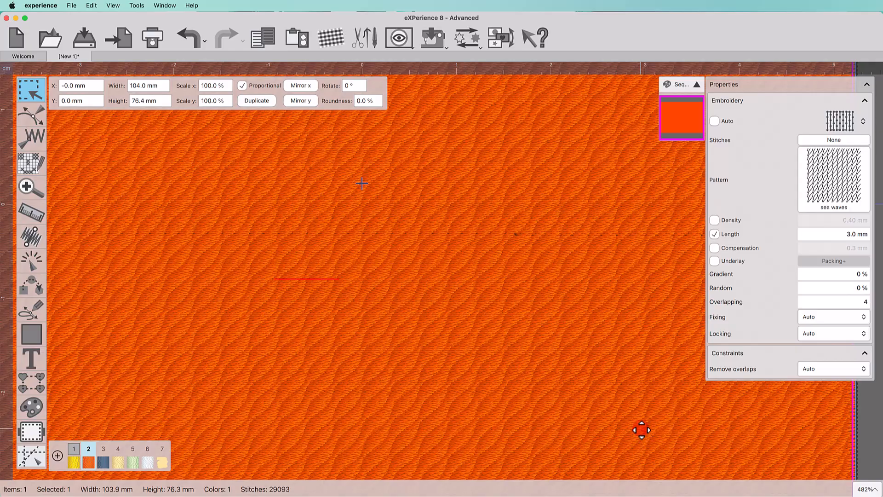
key(shift+r)
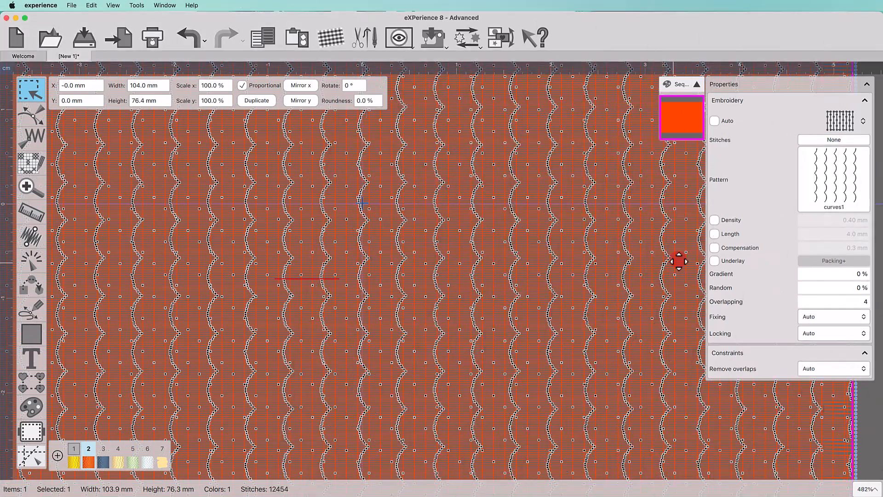
Try a density of 2 mm on the rectangle's curves1 fill, then return the density to its default.
click(714, 224)
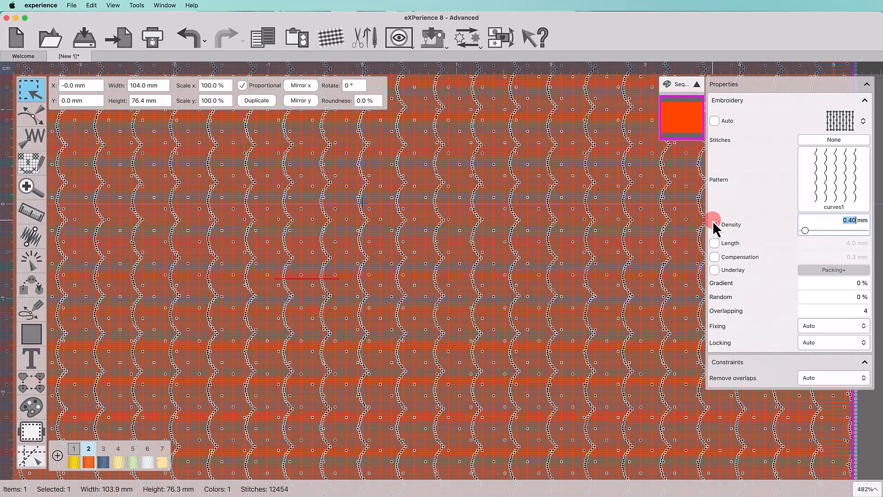
text(2)
key(Return)
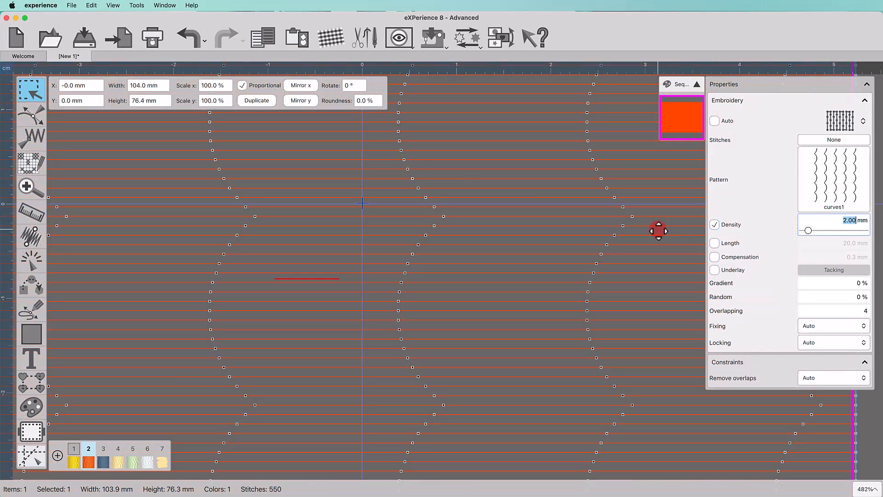
click(714, 242)
click(714, 224)
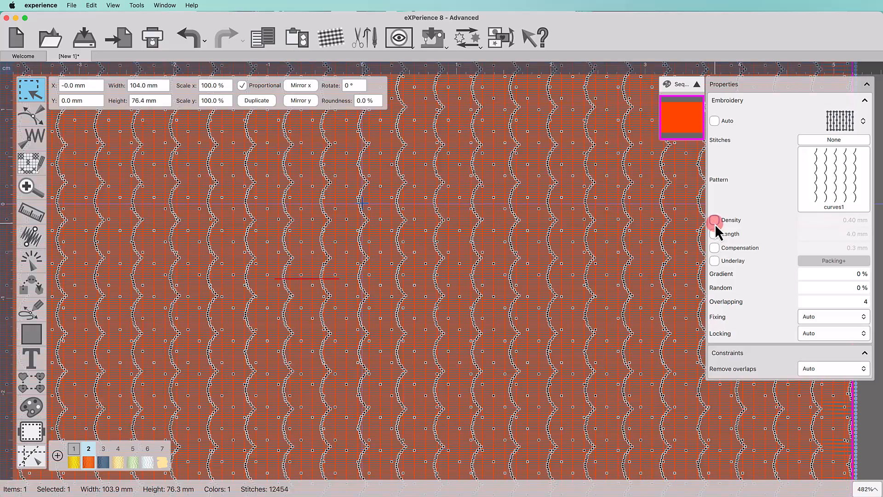
click(714, 233)
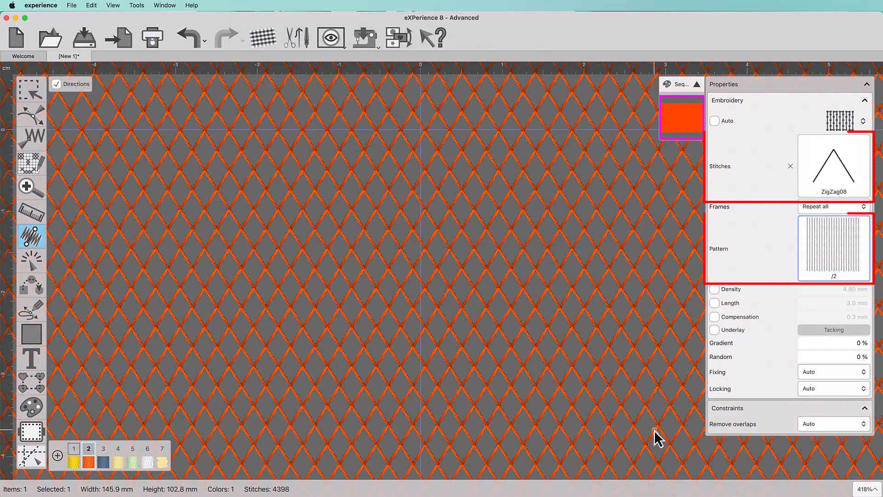
Change the fill pattern of the object with the ZigZag08 decorative stitch to /2 dbl and then to Line.
click(822, 260)
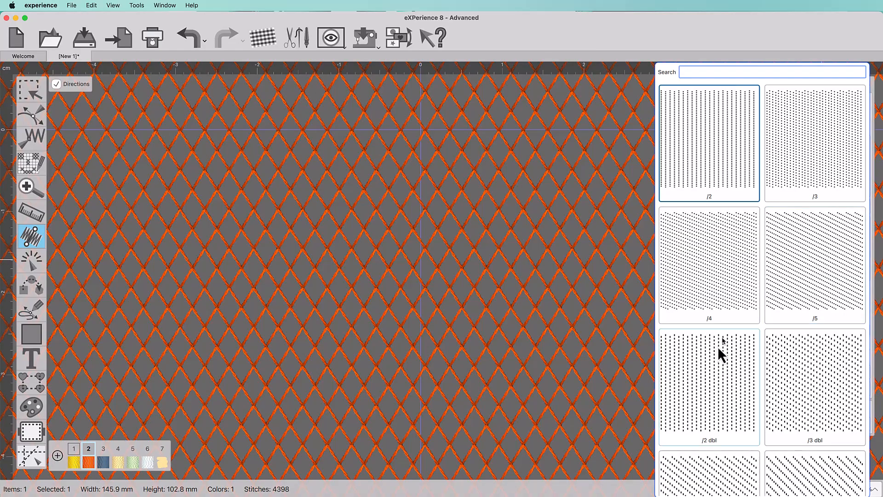
click(707, 379)
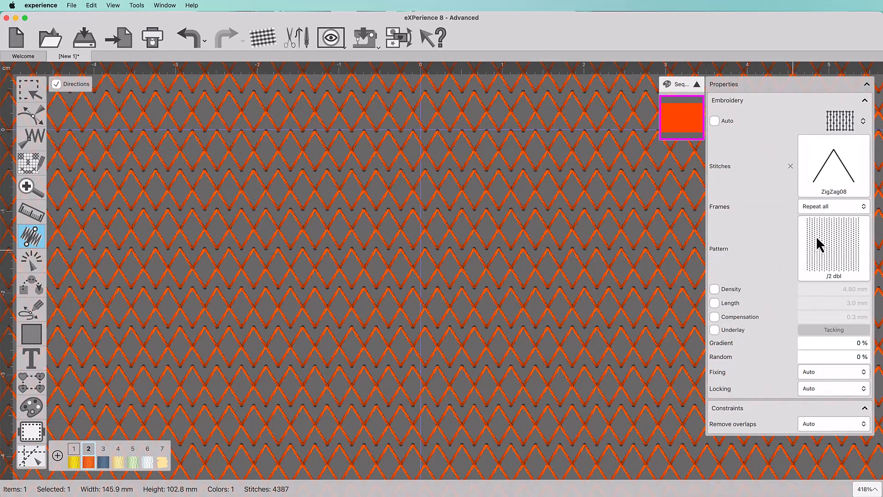
click(830, 234)
click(697, 388)
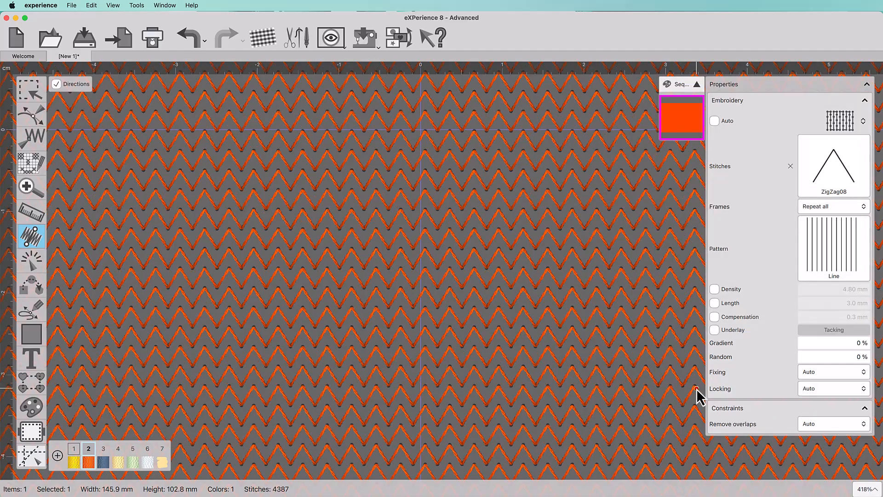
Set the ZigZag08 fill's density to 7 mm, and its length to 5 mm and then 7 mm.
click(715, 292)
text(7)
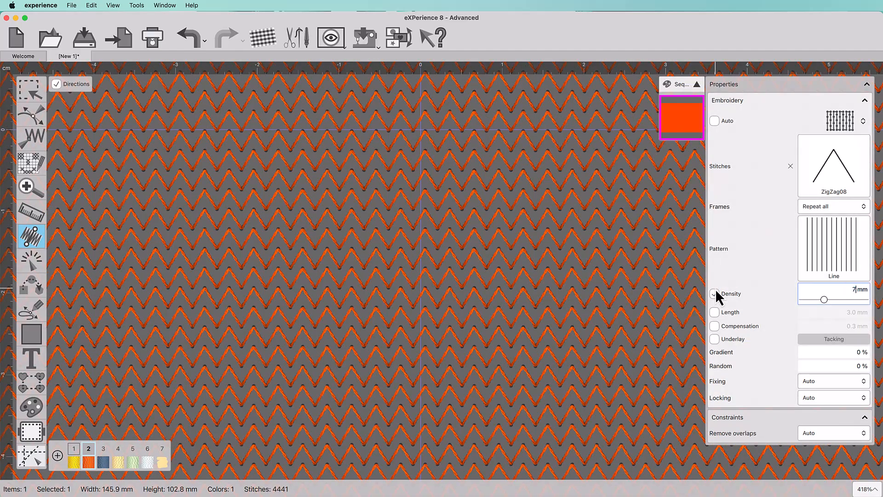
key(Return)
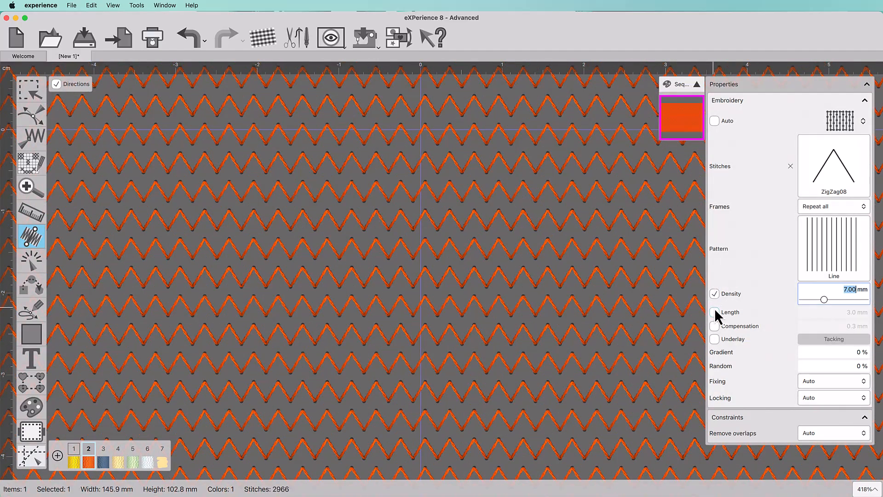
click(715, 312)
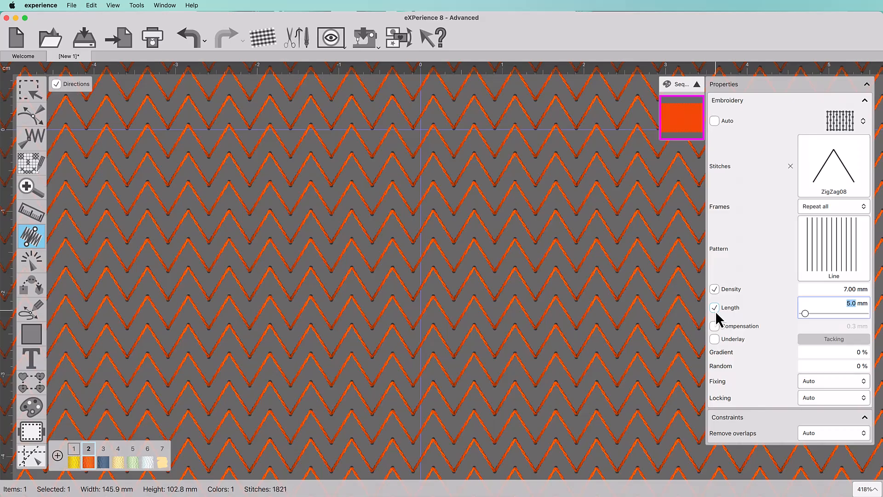
text(7)
key(Return)
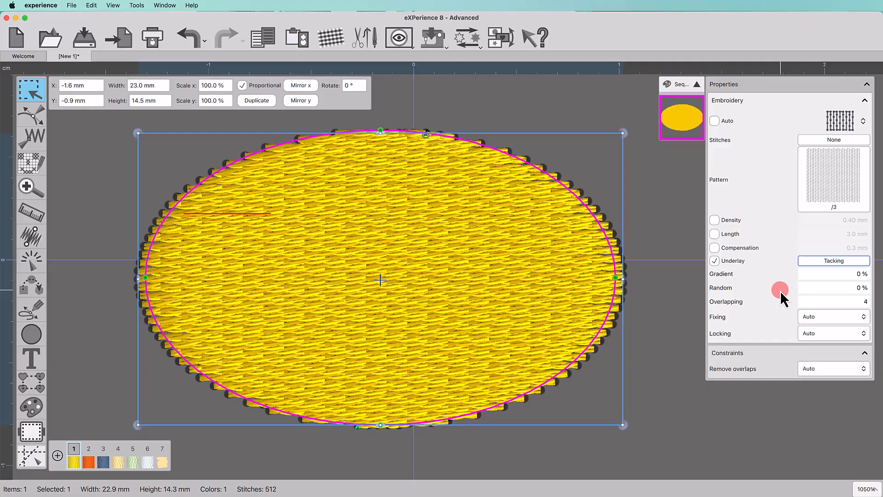
Apply a 500 % density gradient to the yellow ellipse, then reverse it through -151 % to a lower negative value.
click(812, 278)
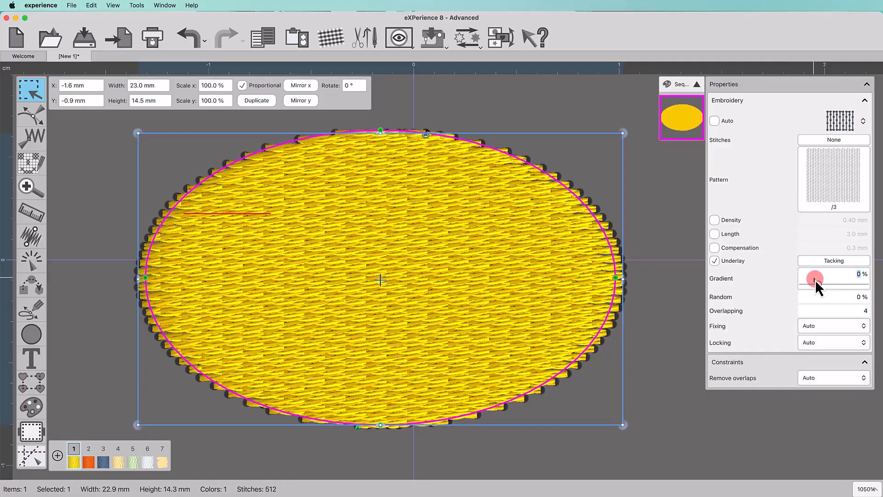
drag(816, 286, 870, 285)
click(725, 299)
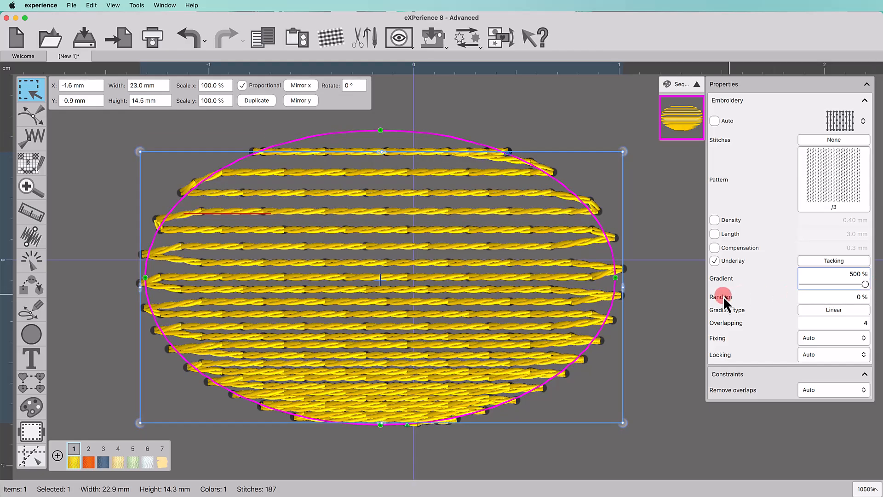
click(840, 285)
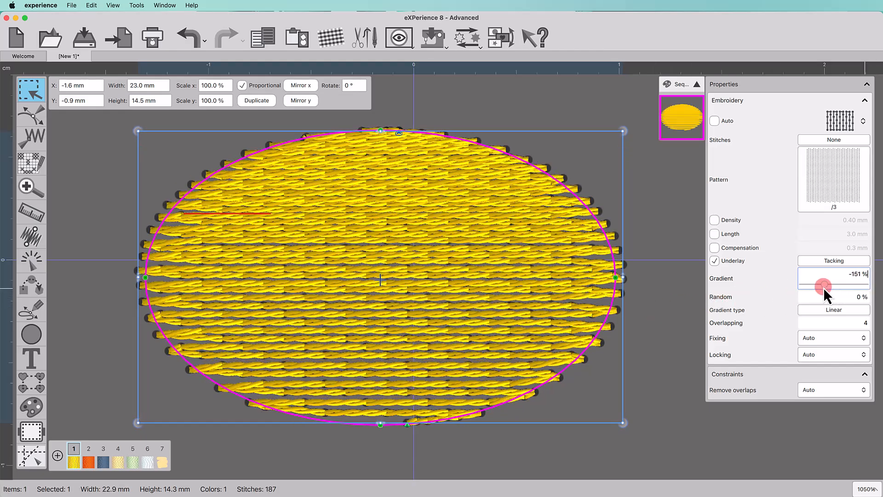
drag(824, 288, 815, 288)
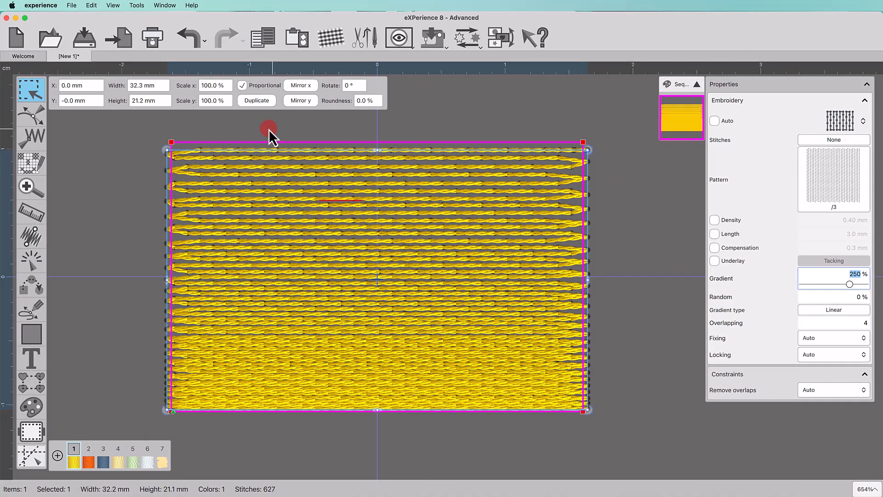
Duplicate the yellow gradient rectangle in orange and set the copy's gradient to -250 %.
click(258, 102)
click(88, 461)
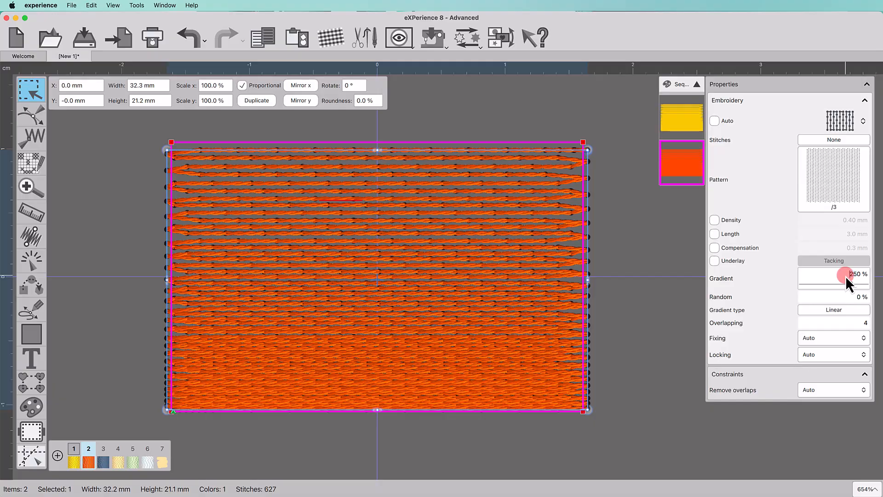
click(845, 276)
text(-)
key(Return)
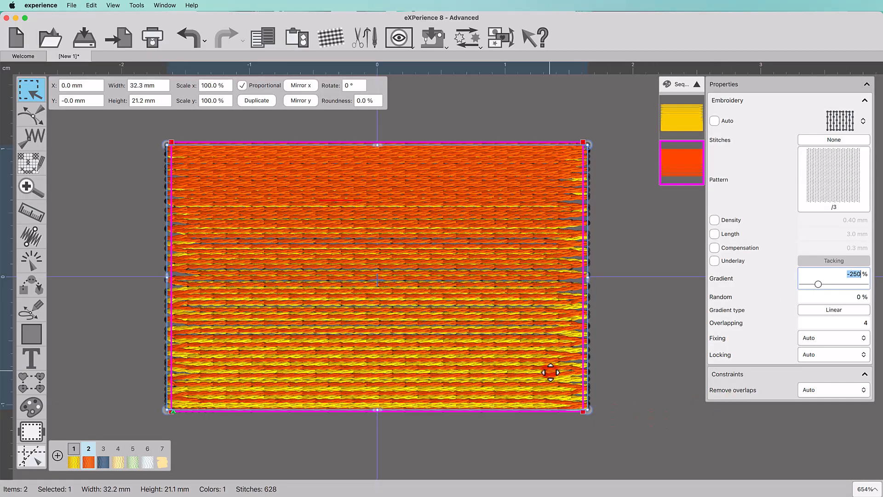
scroll(447, 349, up, 5)
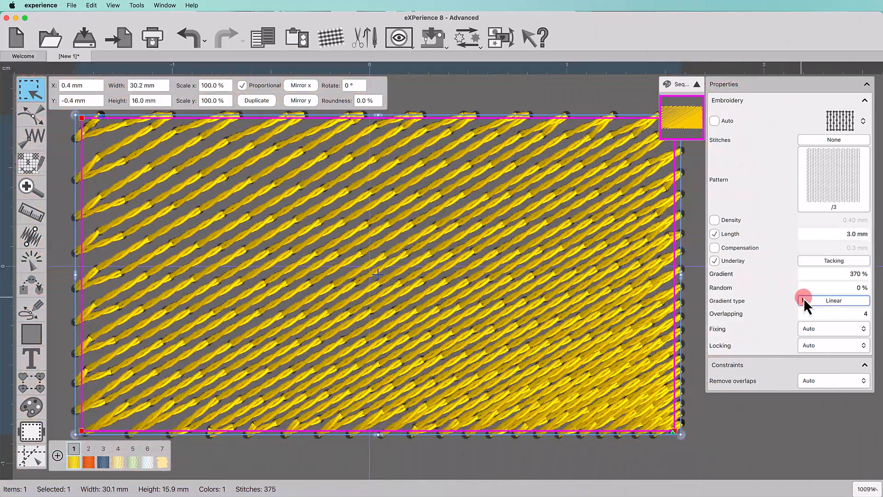
Change the yellow rectangle's gradient type to Power2 UpDown and then to Sigmoid UpDown.
click(804, 300)
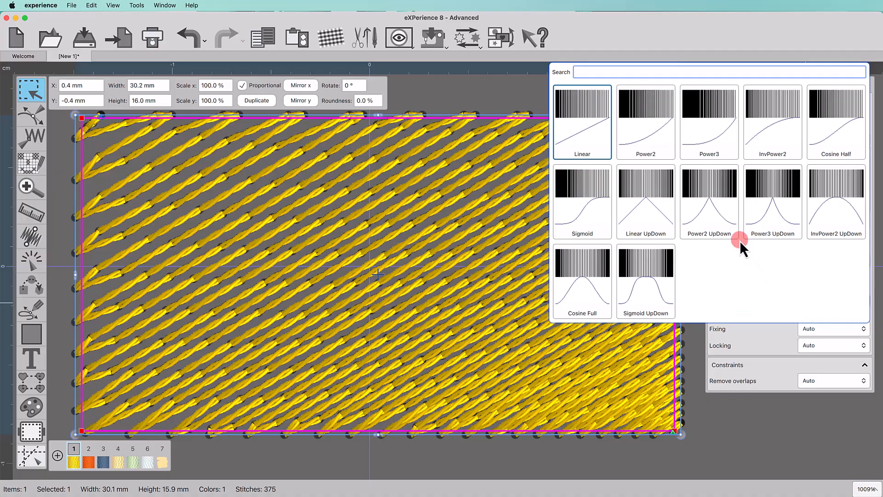
click(722, 206)
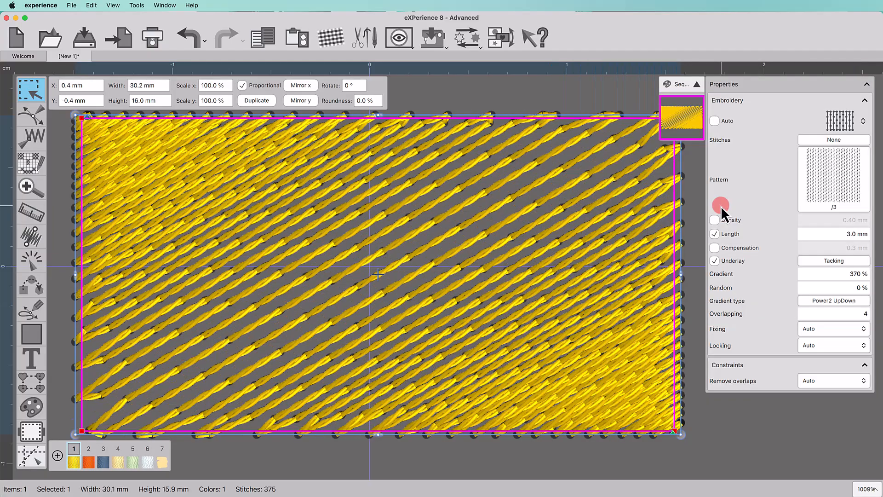
click(811, 302)
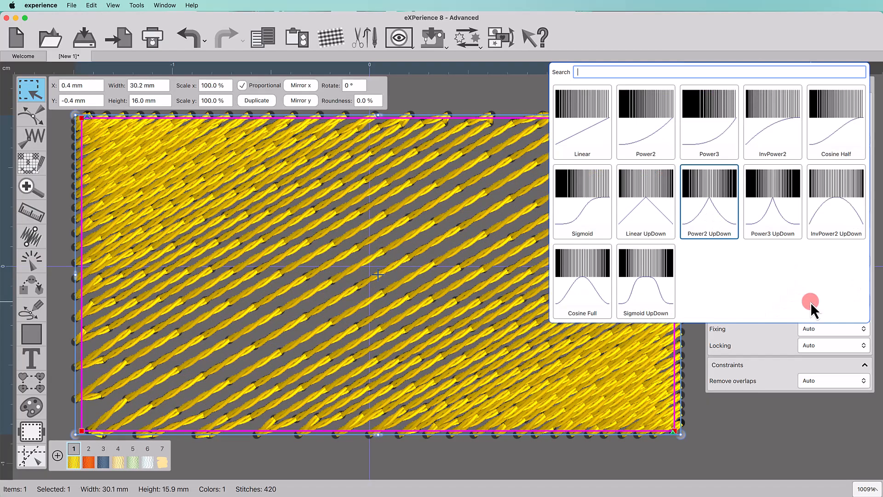
click(652, 263)
Redraw the rectangle's stitch direction line sloping down to the right and move its middle point toward the line's lower end.
click(29, 237)
click(161, 261)
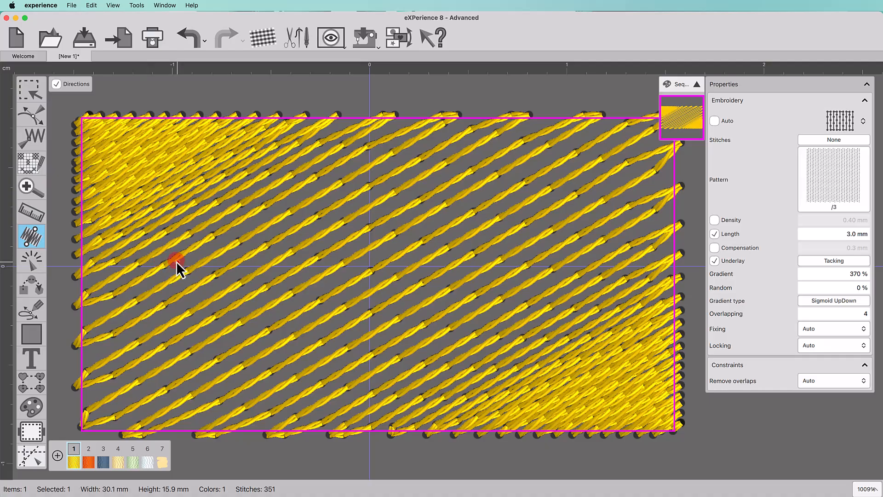
mouse_move(169, 251)
mouse_down()
mouse_move(307, 313)
mouse_move(416, 347)
mouse_up()
click(238, 274)
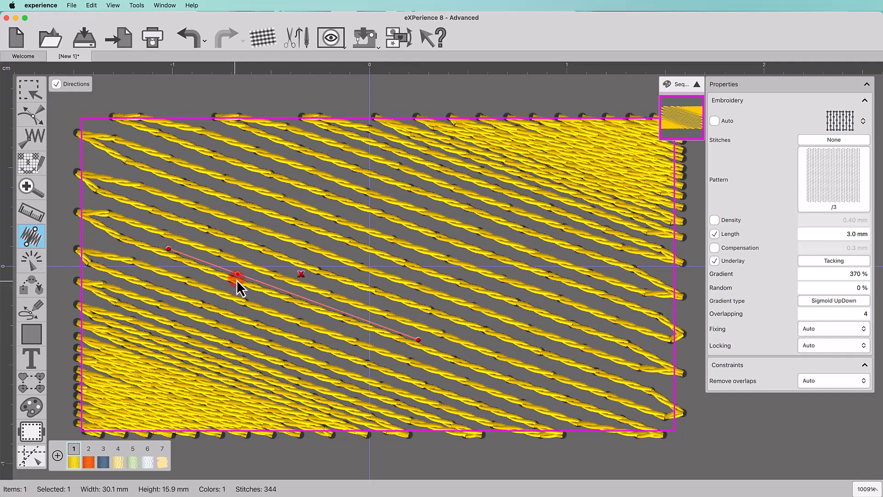
drag(239, 276, 332, 304)
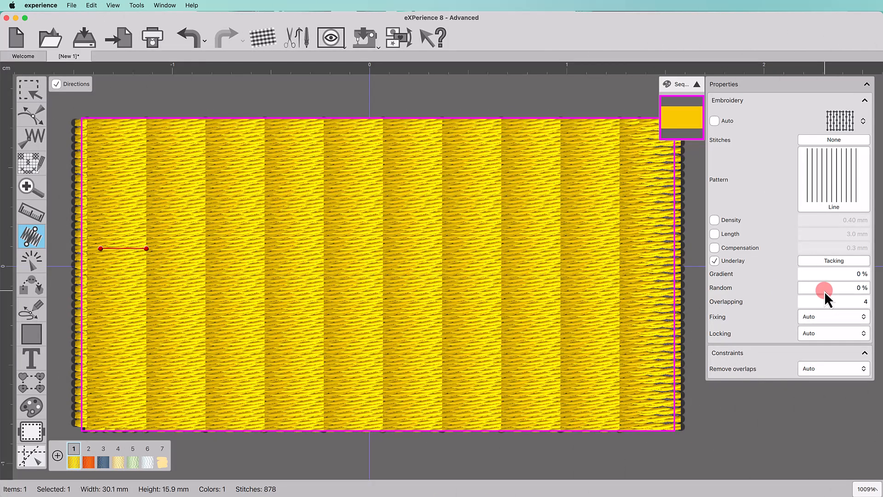
Raise the Random value of the rectangle's Line pattern fill in stages to 18 %, 32 % and 48 %.
click(825, 291)
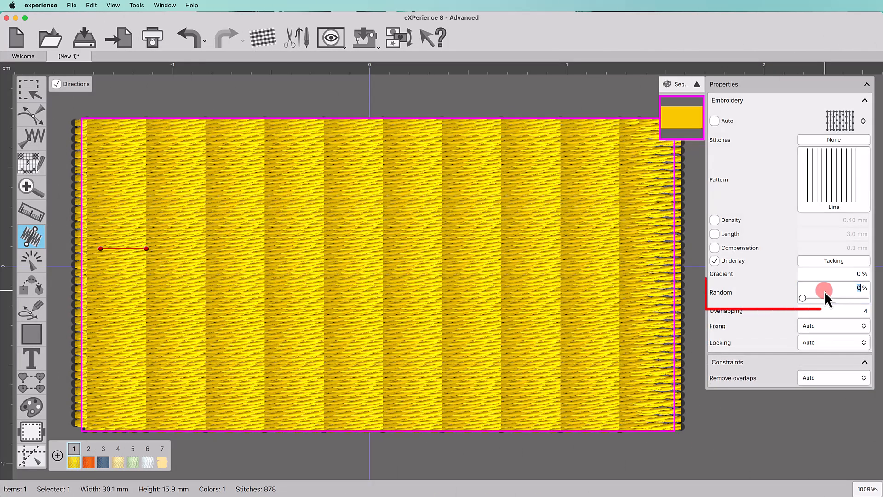
click(815, 298)
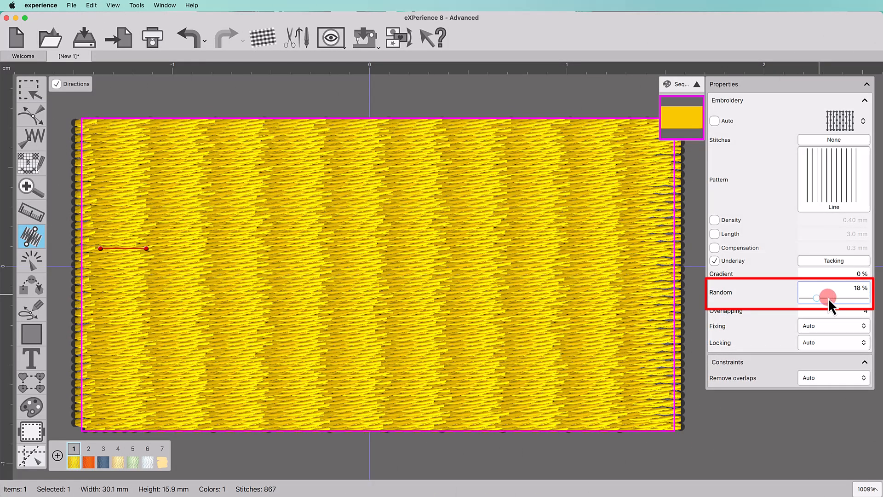
click(828, 297)
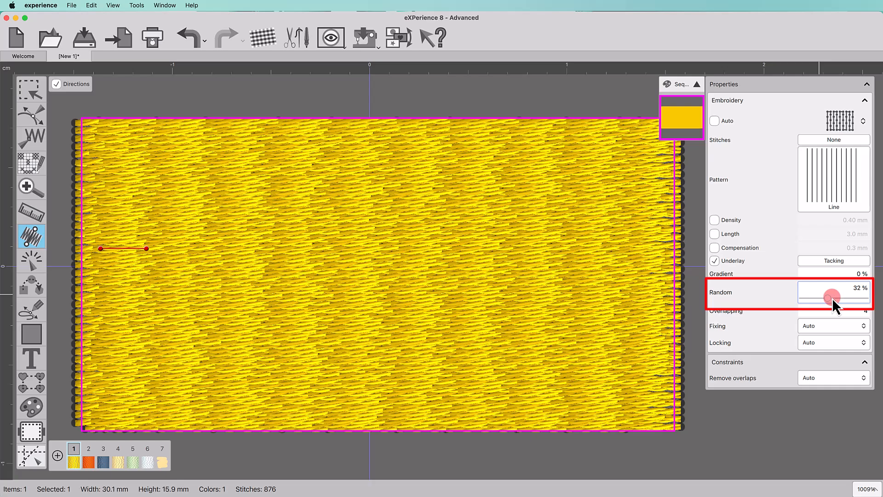
click(841, 297)
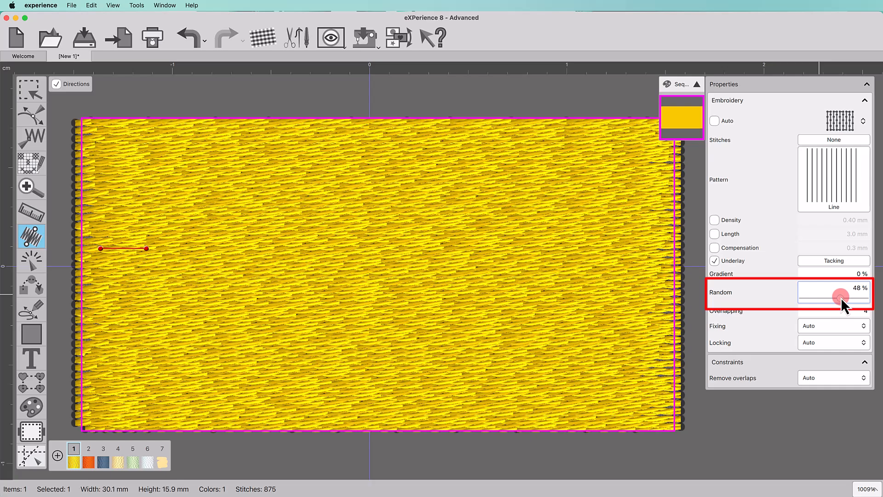
click(565, 286)
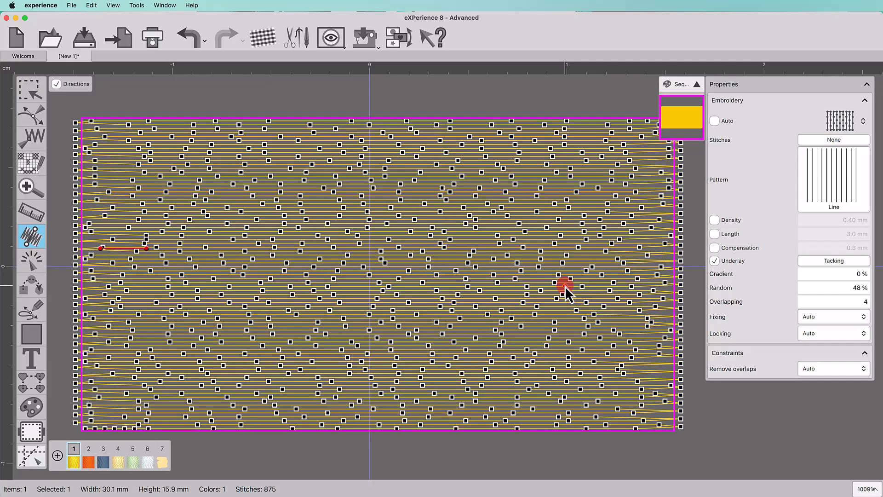
Set the Random value of the rectangle's line 1 pattern fill to 20 % and inspect the scattered stitch points up close.
click(822, 290)
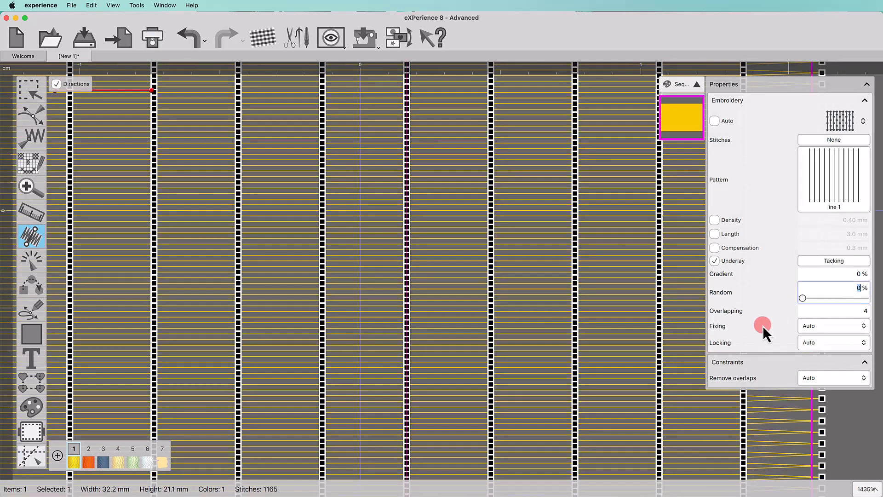
text(20)
key(Return)
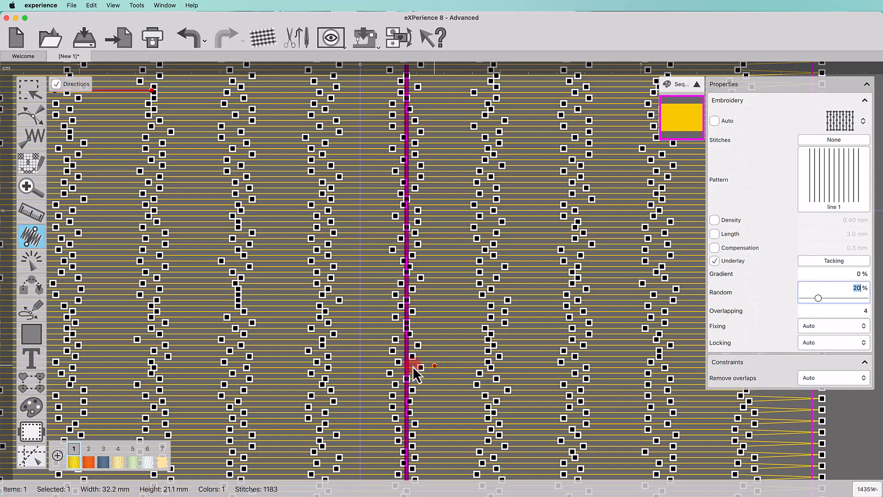
scroll(401, 366, up, 5)
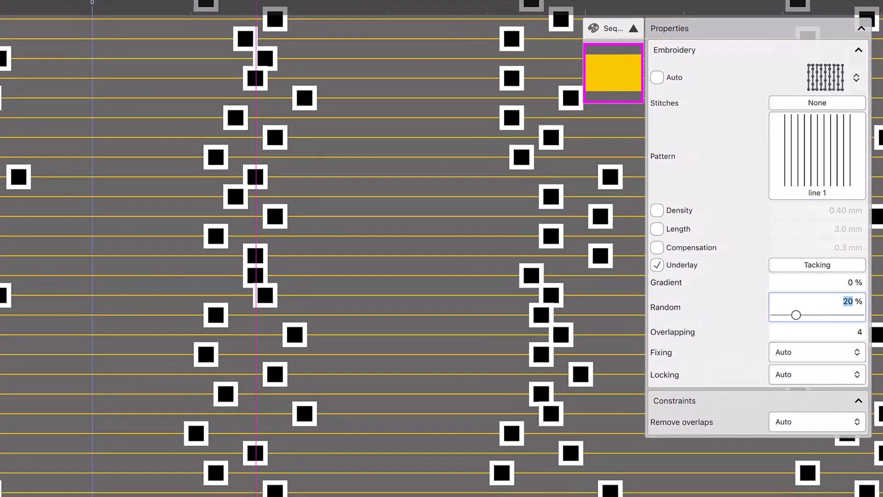
Measure how far several scattered stitch points lie from the vertical line of the line 1 pattern.
click(336, 298)
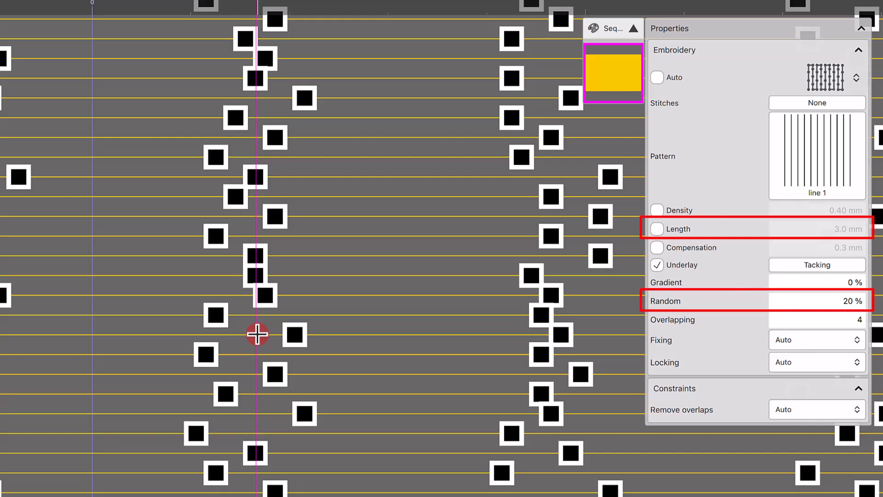
drag(257, 334, 292, 333)
drag(256, 433, 196, 431)
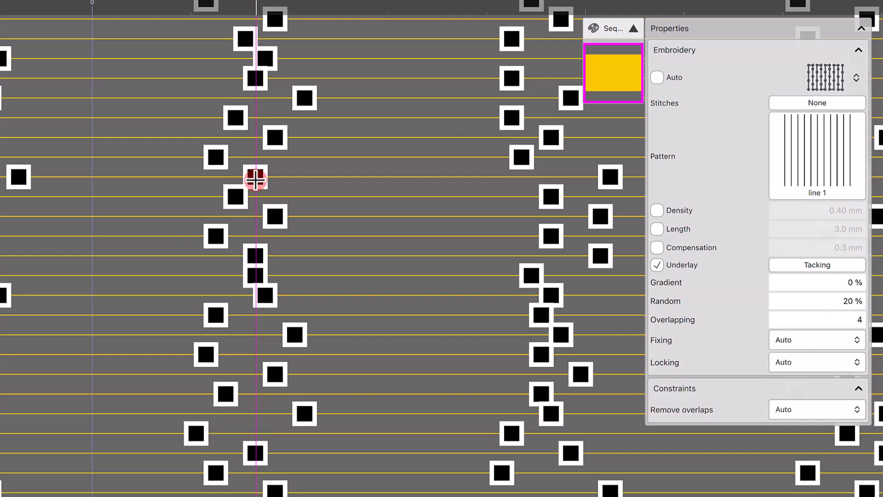
drag(256, 192, 236, 196)
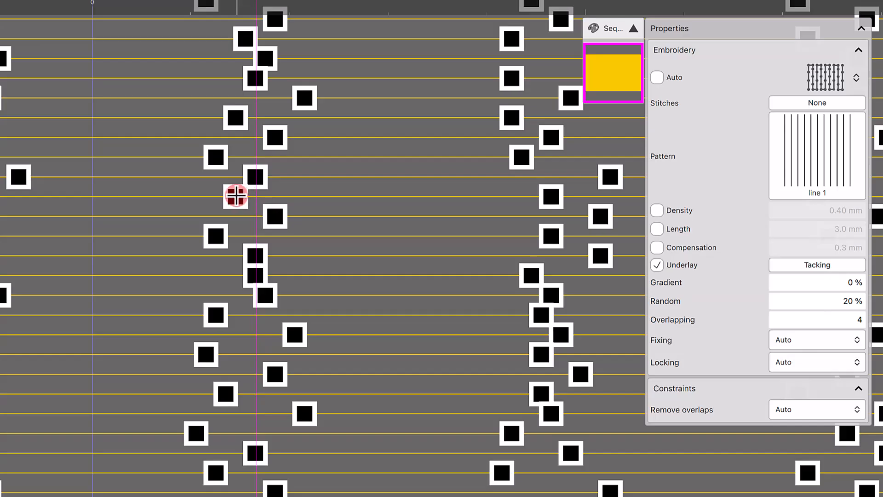
key(d)
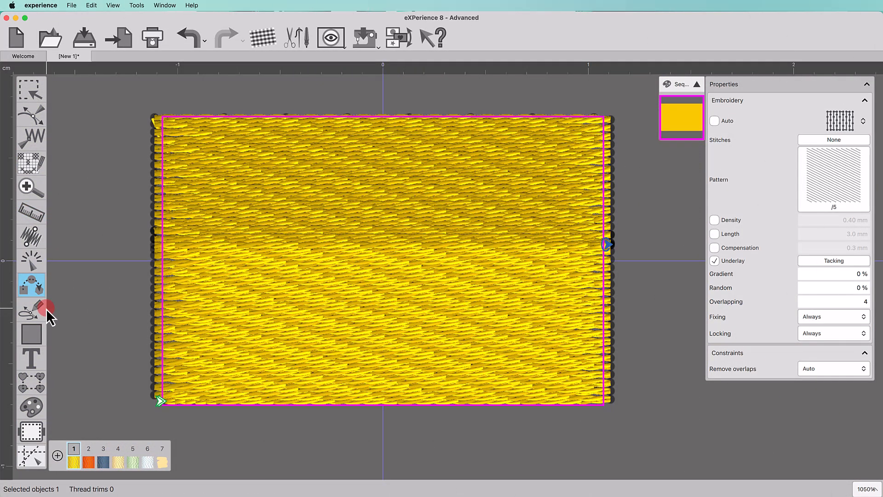
Simulate the sewing of the yellow rectangle and advance the stitch-out from the start to near its end.
click(32, 264)
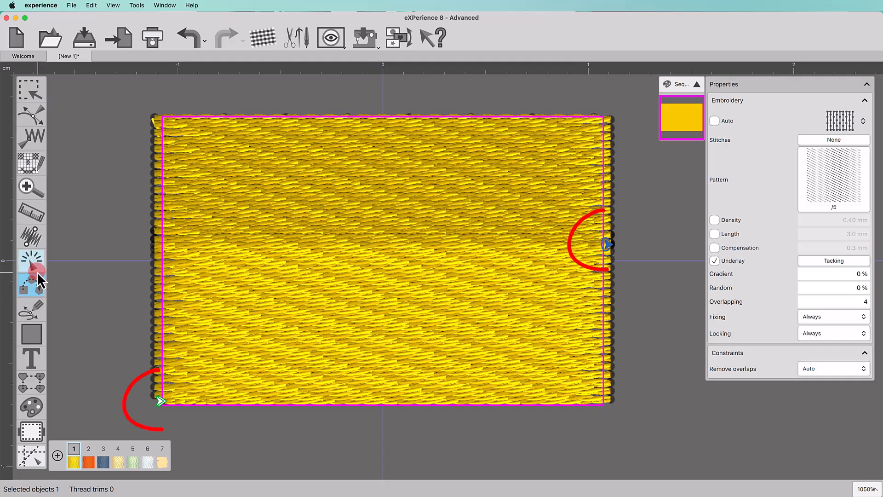
click(32, 264)
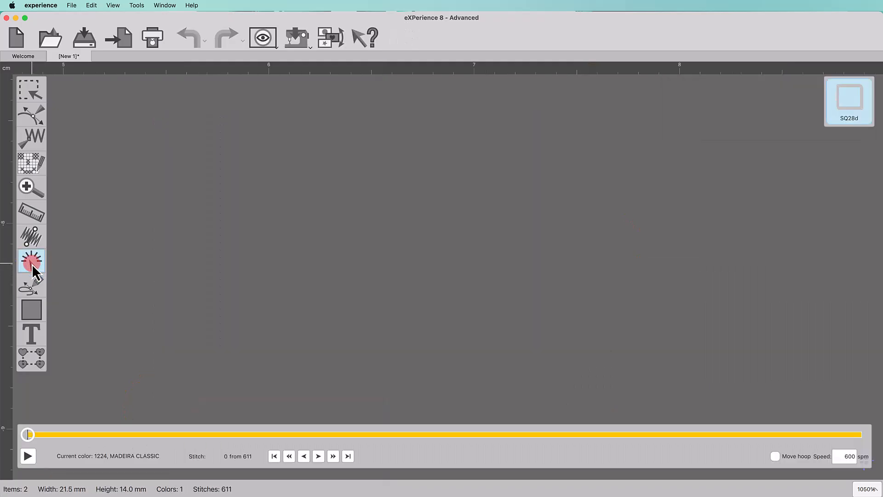
mouse_move(29, 434)
mouse_down()
mouse_move(134, 407)
mouse_move(292, 388)
mouse_move(384, 438)
mouse_move(801, 438)
mouse_up()
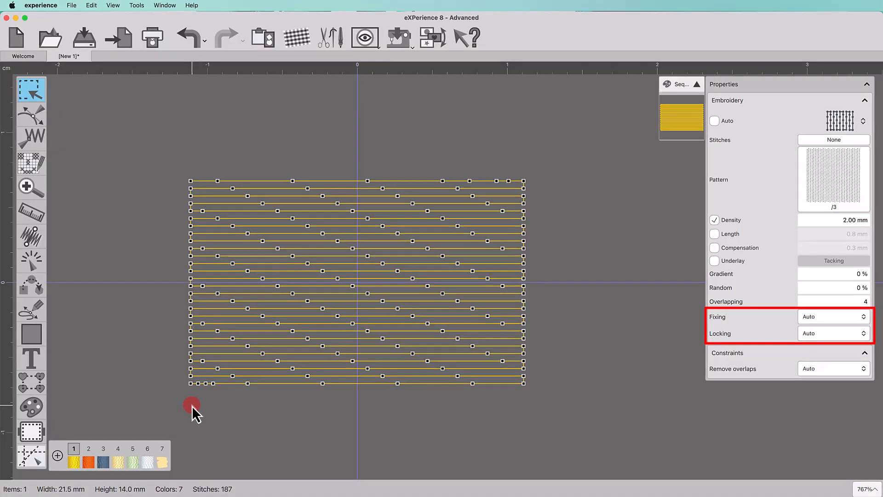
Select the yellow rectangle and change its Fixing setting to Never and then to Always, viewing its lower-left starting stitches up close.
scroll(192, 406, up, 3)
scroll(192, 406, up, 5)
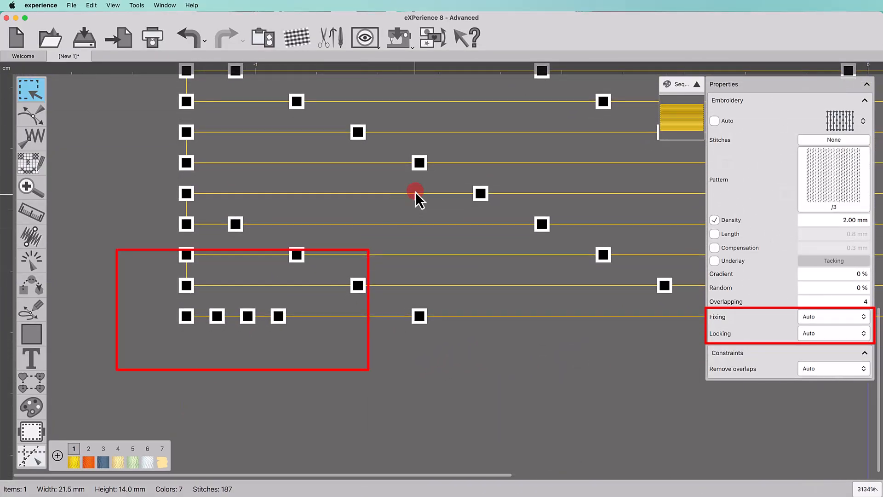
click(419, 163)
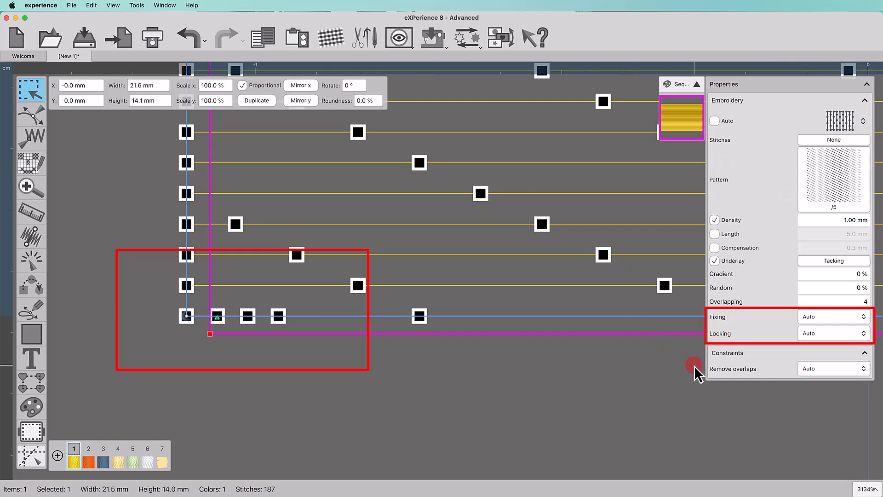
click(849, 320)
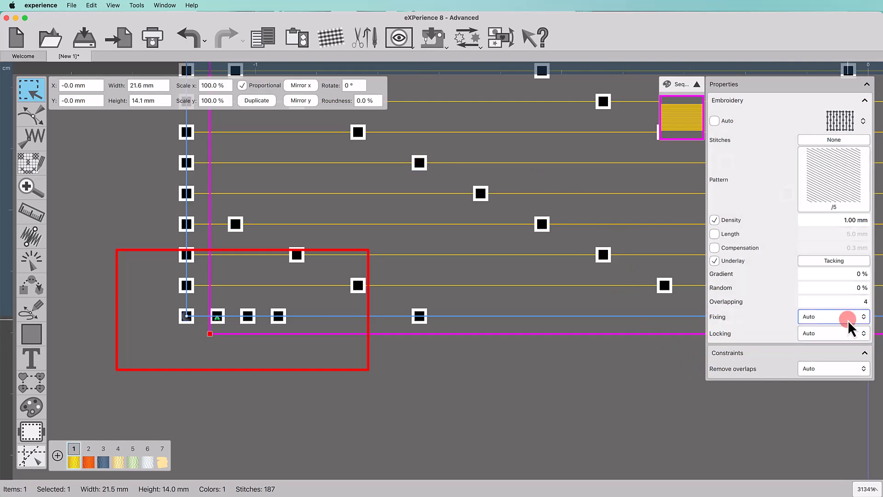
click(849, 318)
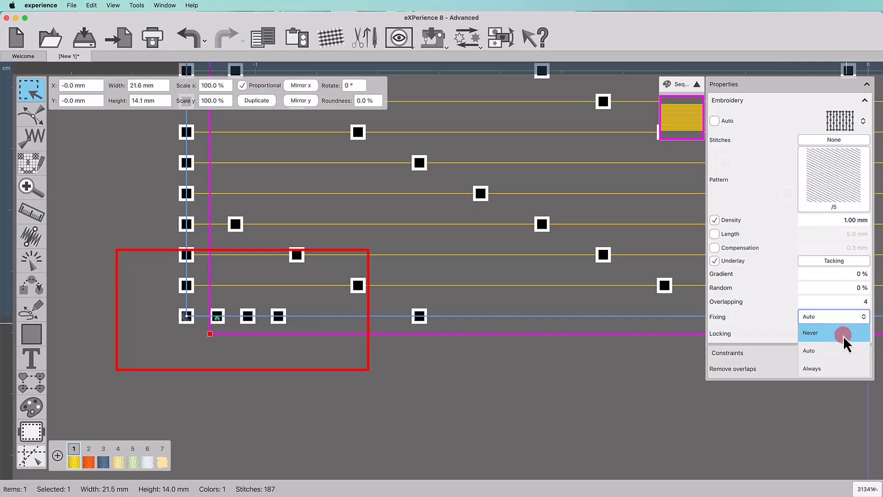
click(844, 335)
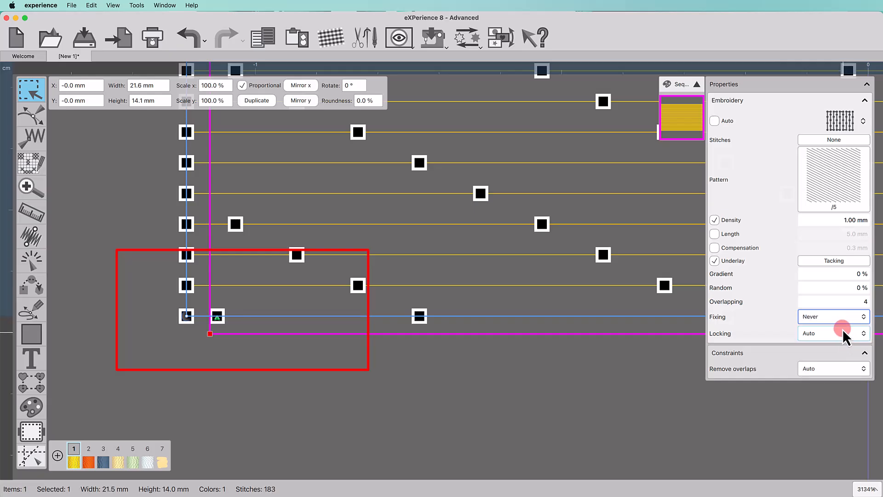
click(841, 321)
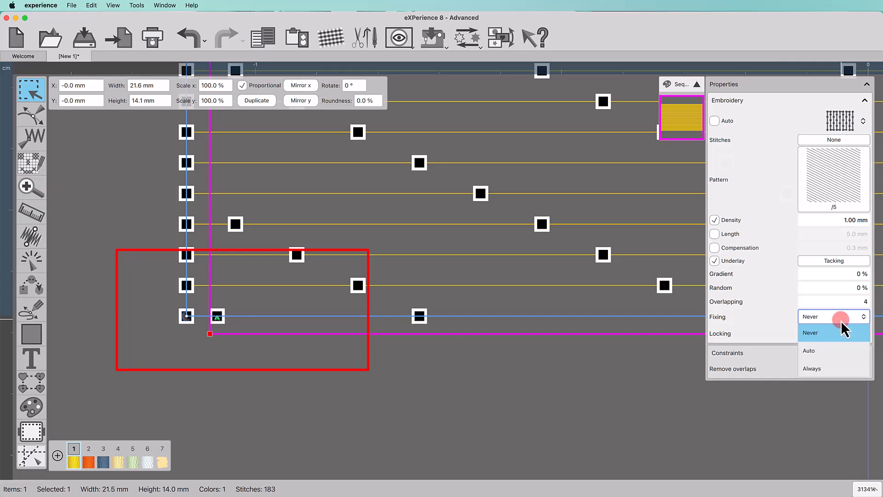
click(834, 369)
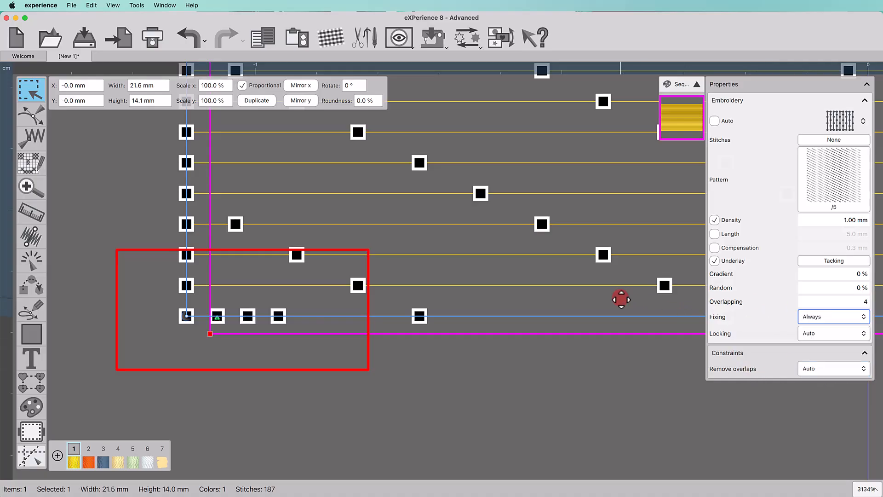
Change the rectangle's Locking setting to Never and then to Always, viewing its upper-right ending stitches up close.
scroll(621, 300, down, 5)
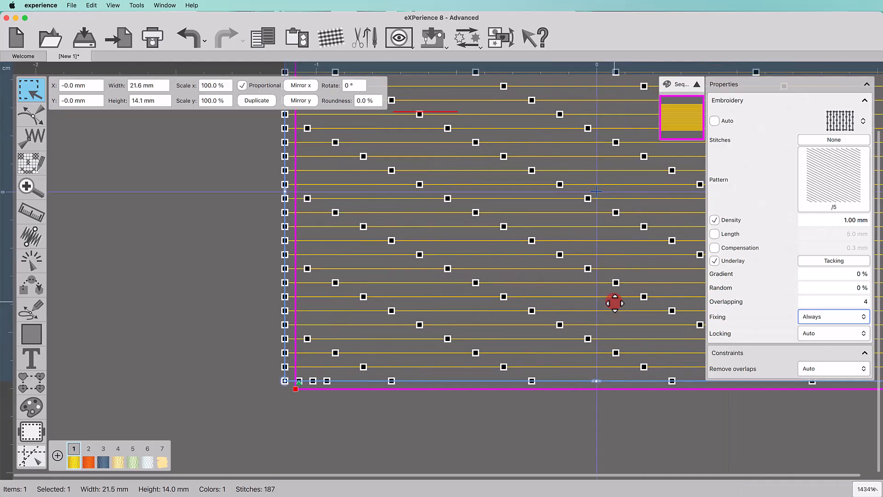
scroll(614, 302, down, 2)
scroll(575, 179, up, 10)
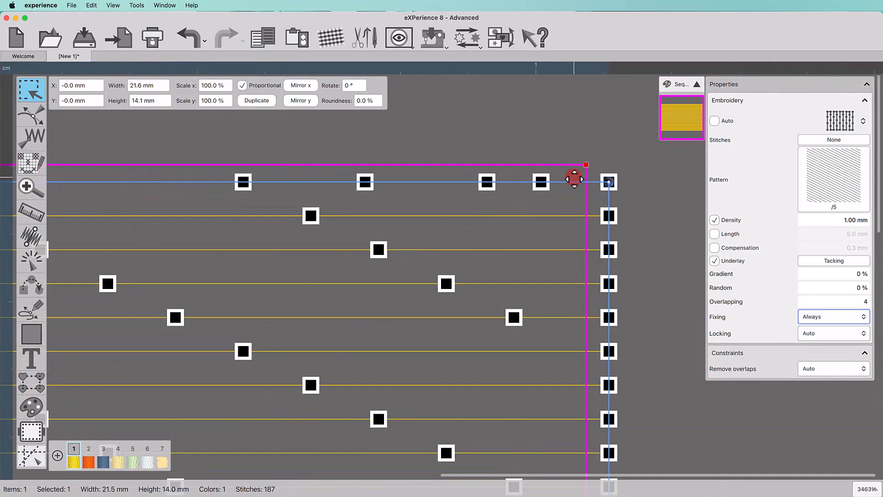
click(824, 333)
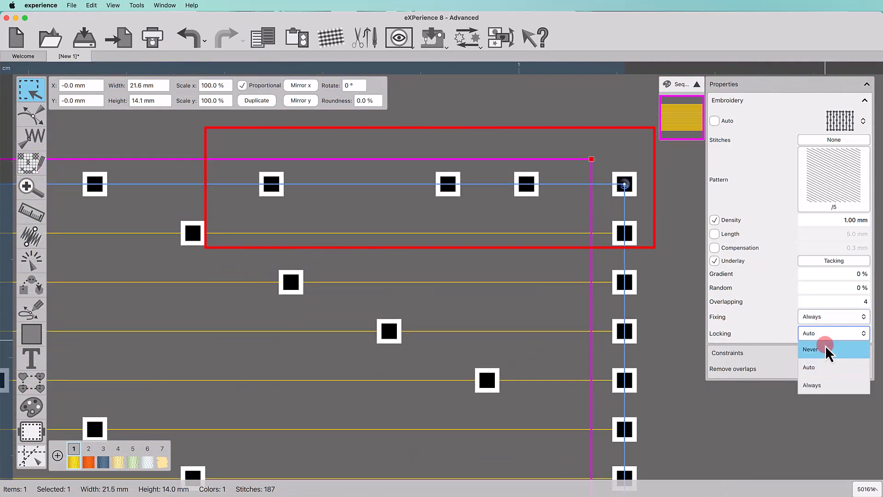
click(826, 350)
click(823, 339)
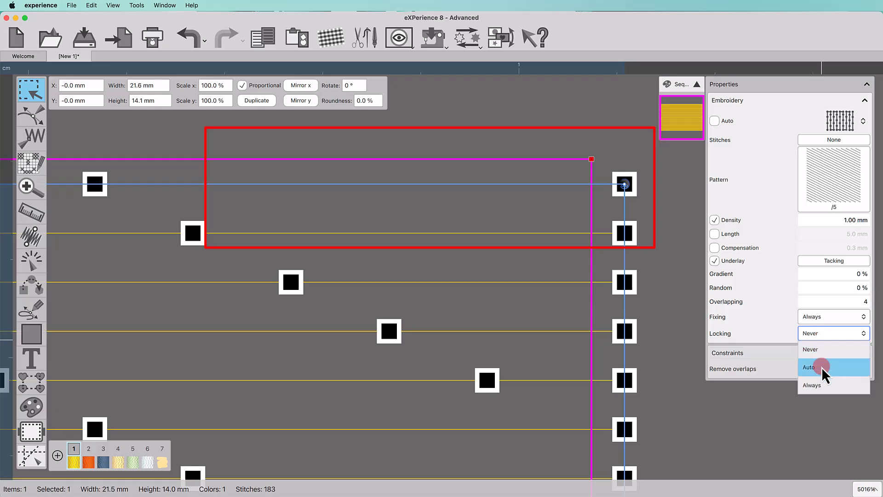
click(822, 383)
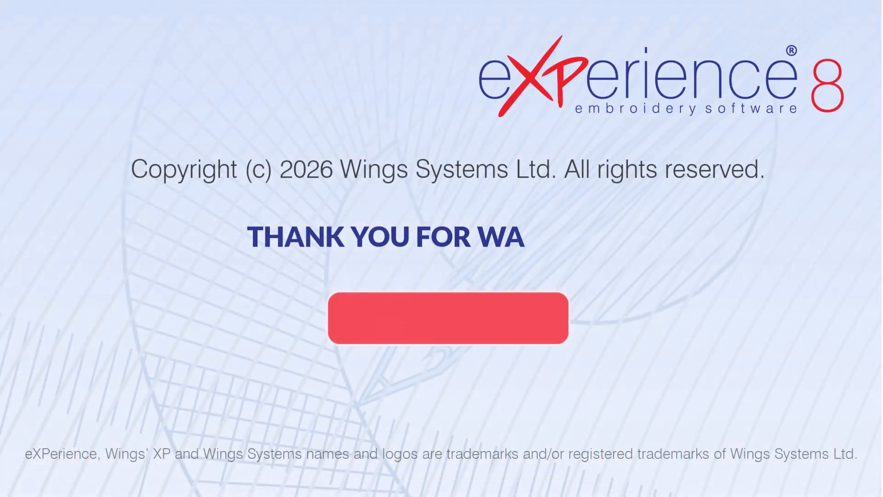